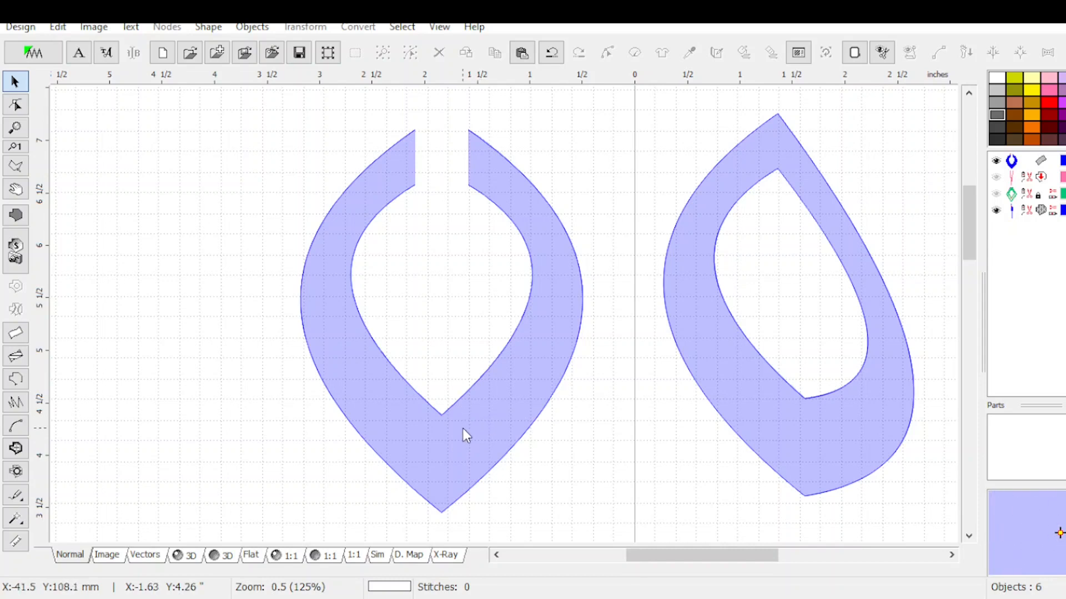
# Examine the nodes of the open symmetric column shape and compare it with the closed asymmetric shape beside it.
pyautogui.click(463, 428)
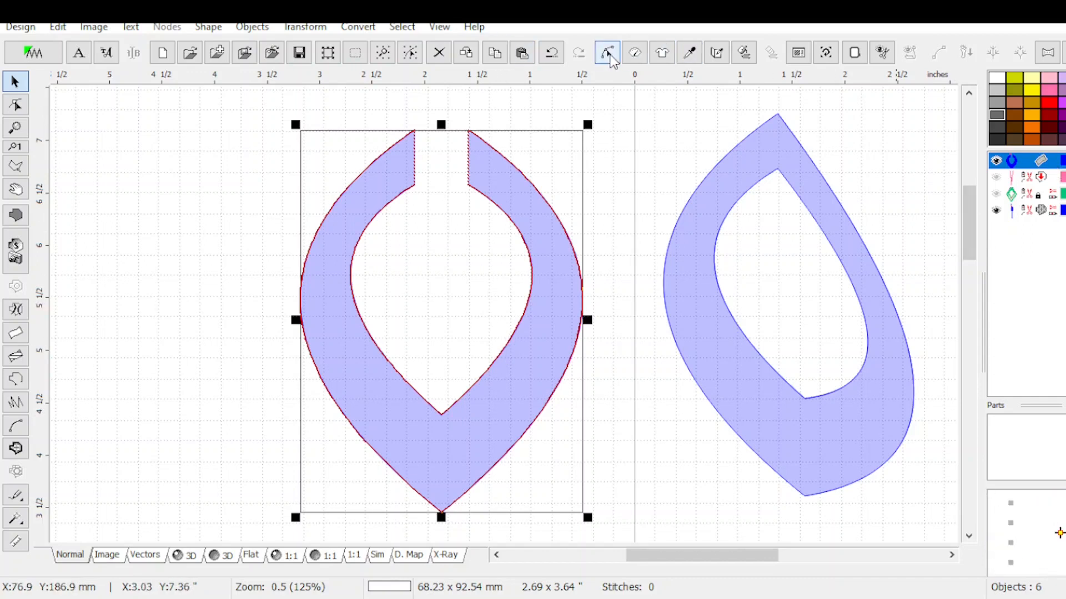
pyautogui.click(607, 53)
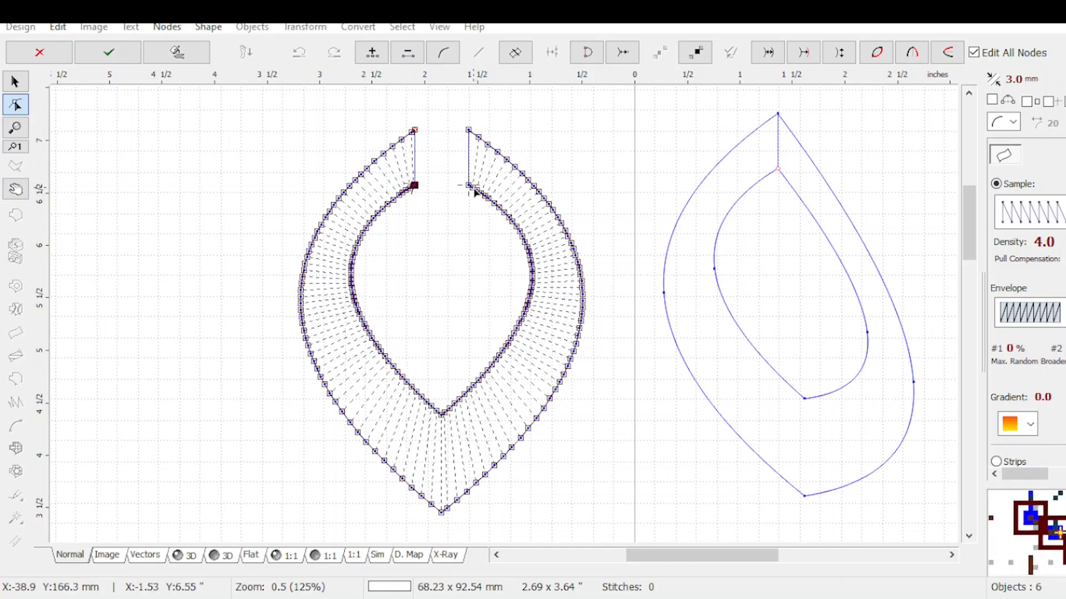
pyautogui.click(39, 53)
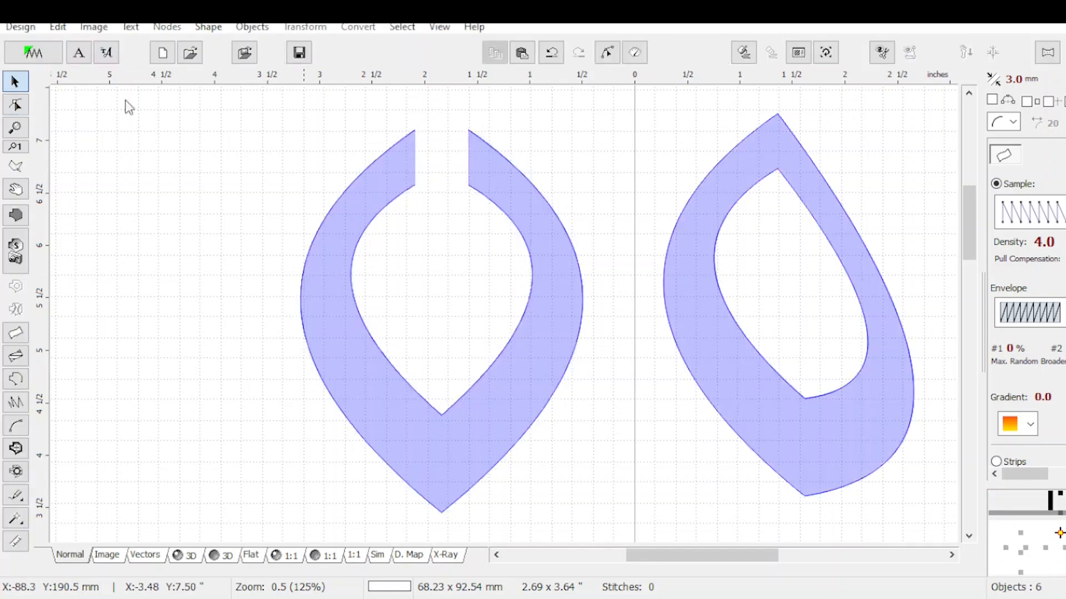
pyautogui.click(530, 365)
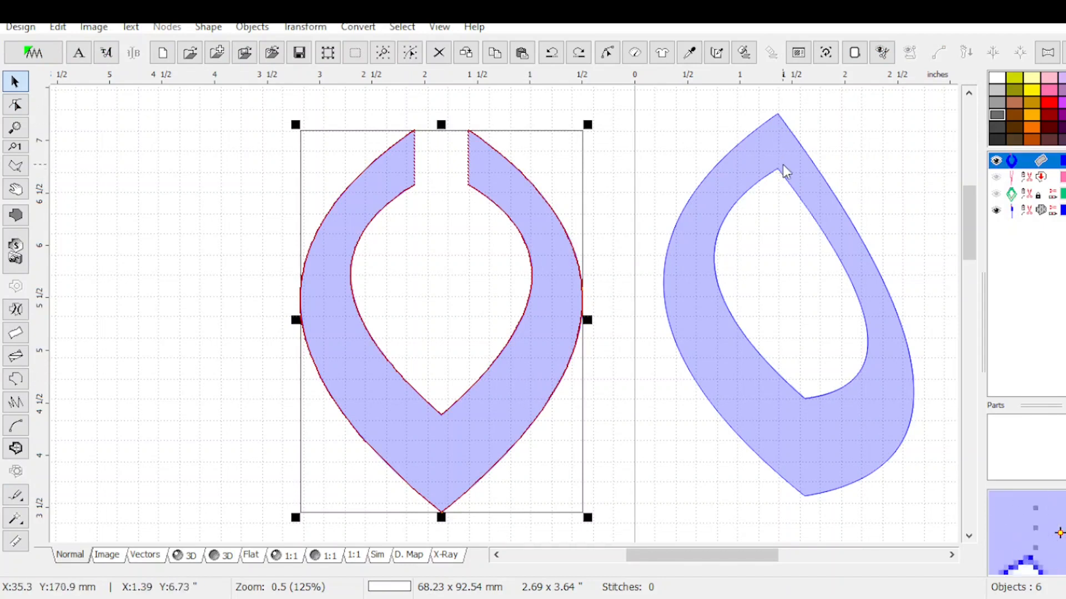
pyautogui.click(808, 188)
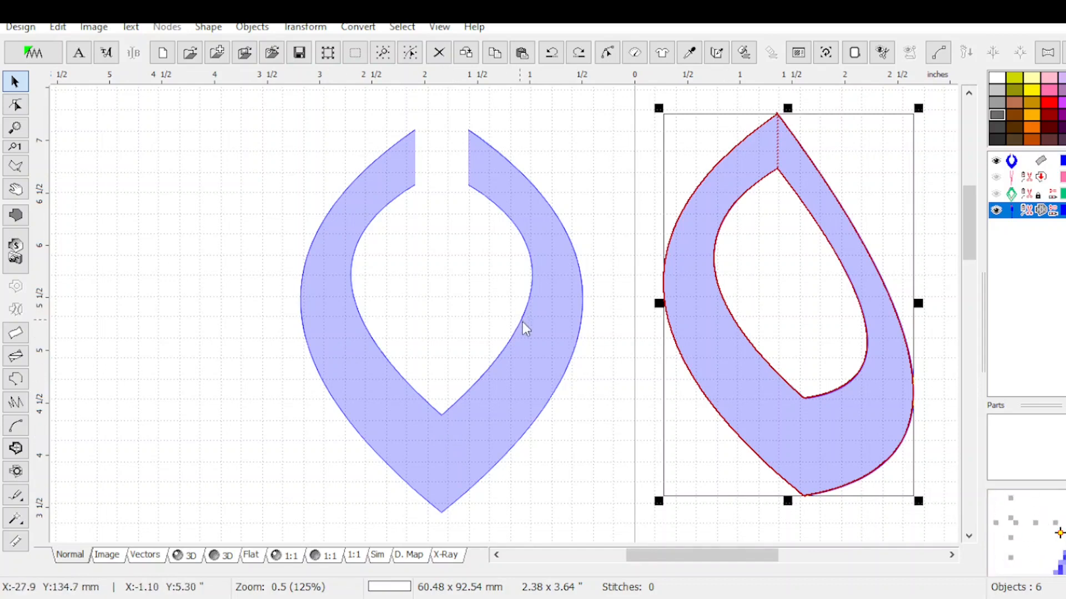
pyautogui.click(537, 355)
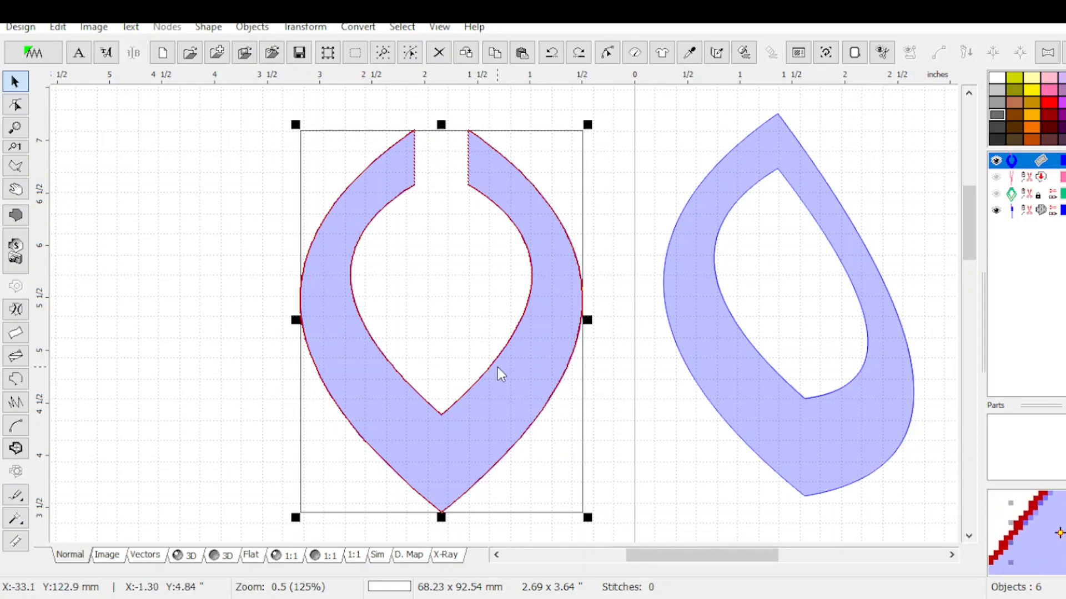
# Start a new blank design and draw a slanted two-edge column, about 20 mm wide at the start and 12.3 mm at the end.
pyautogui.click(163, 59)
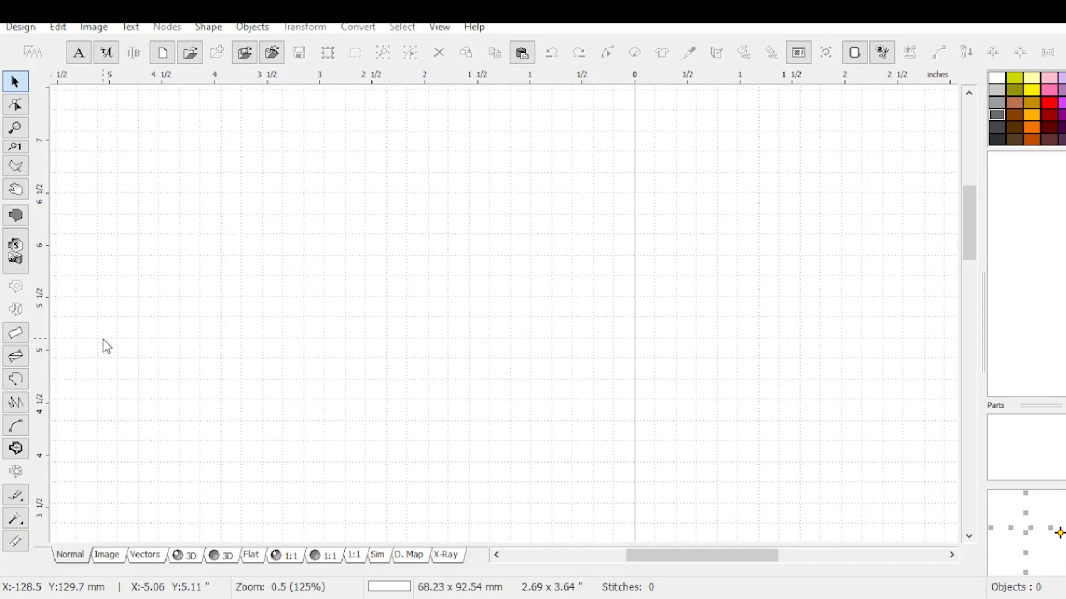
pyautogui.click(16, 336)
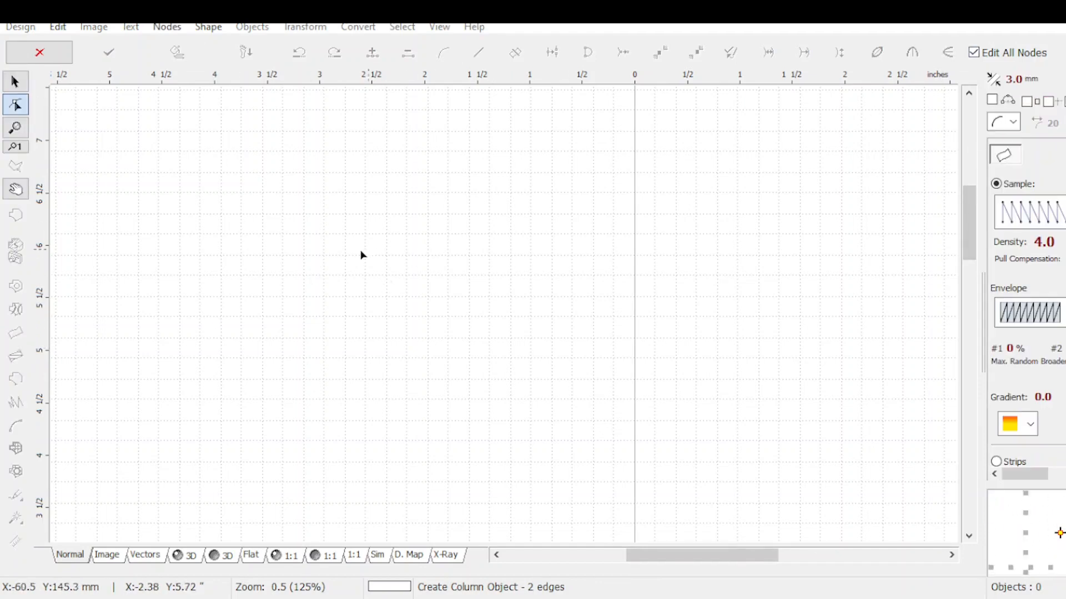
pyautogui.click(329, 196)
pyautogui.click(251, 227)
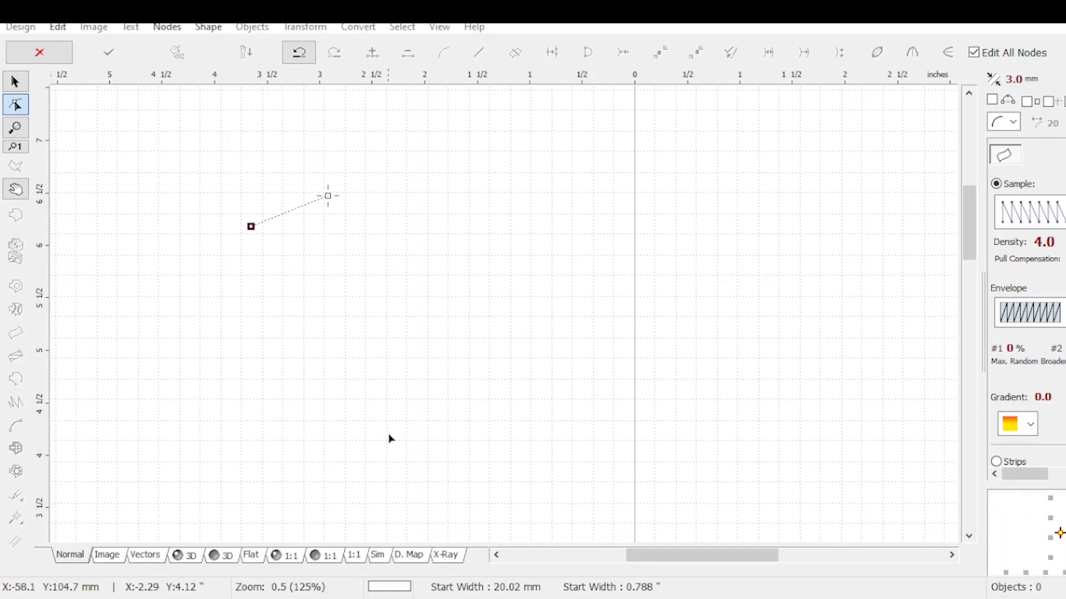
pyautogui.click(457, 431)
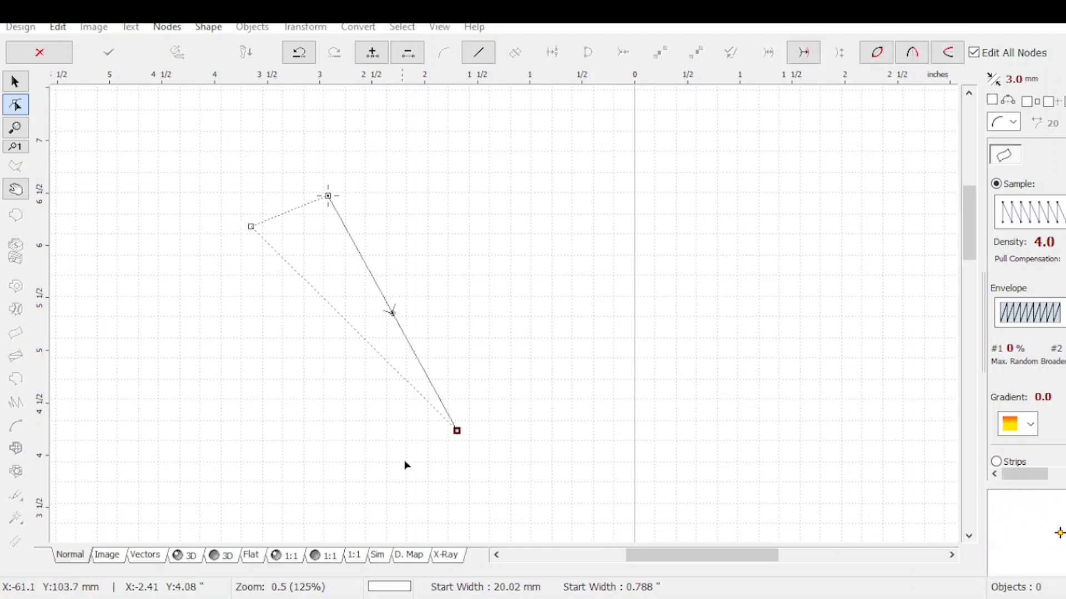
pyautogui.click(420, 465)
# Add a vertical guideline near the column's lower end, enable snapping to guidelines, and snap the inner edge's bottom node to it.
pyautogui.moveTo(36, 282); pyautogui.dragTo(450, 305)
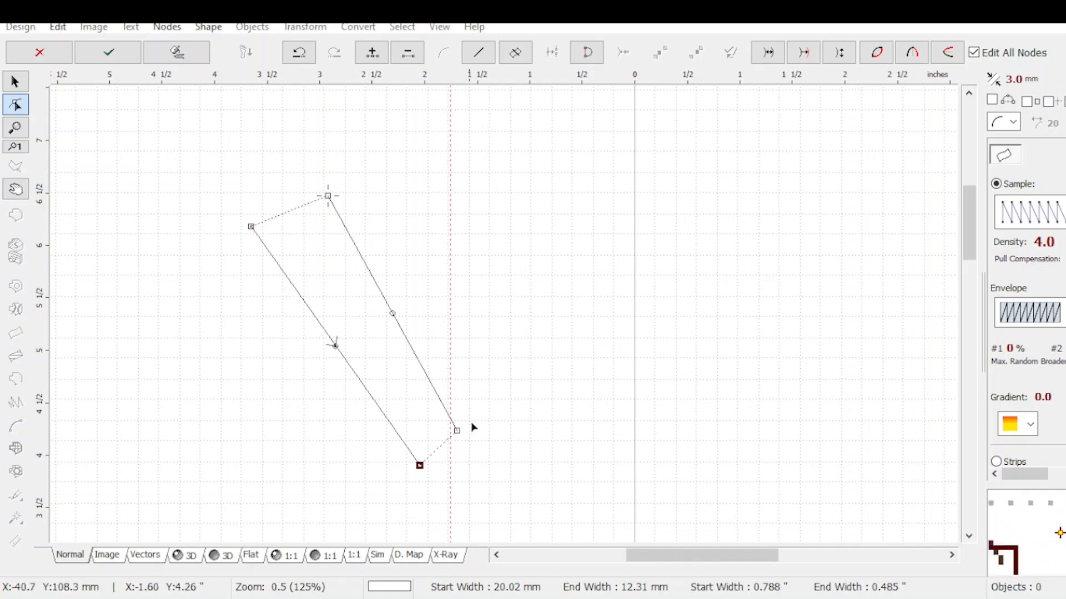
pyautogui.click(1049, 101)
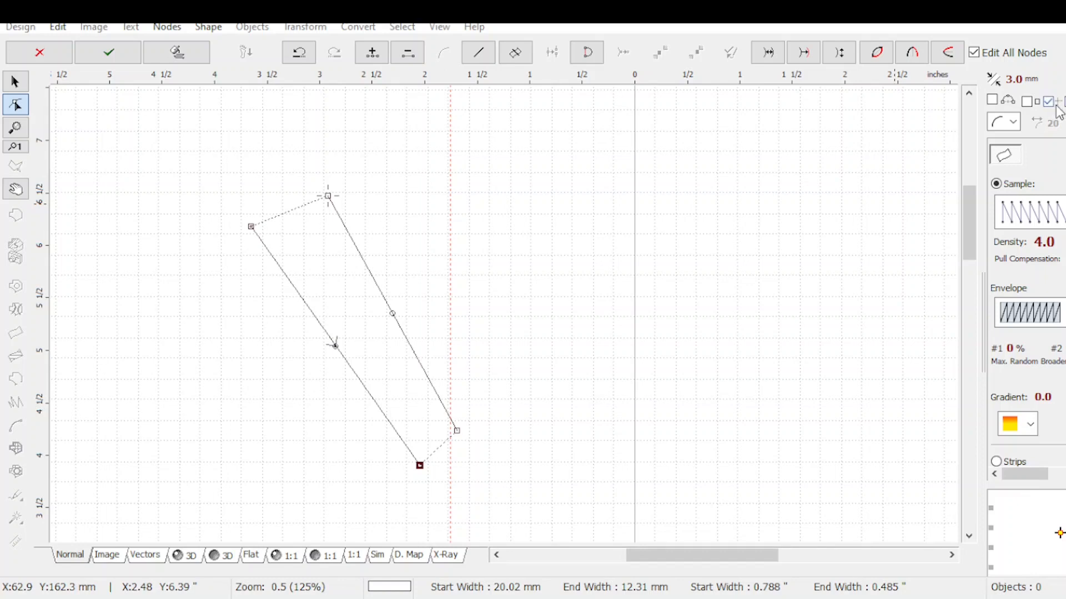
pyautogui.moveTo(456, 435); pyautogui.dragTo(452, 437)
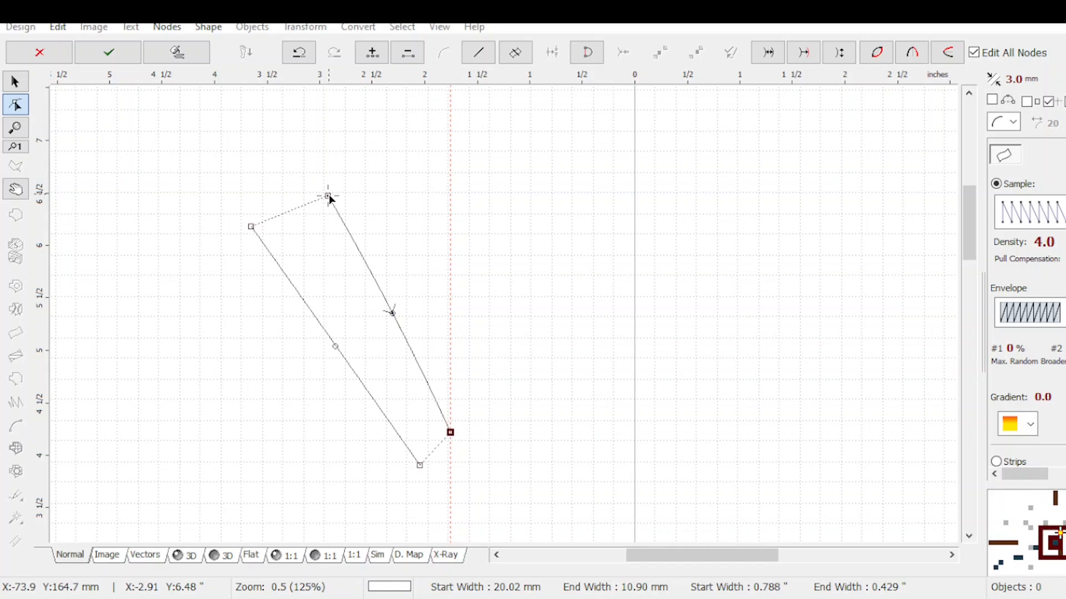
# Add a second vertical guideline for the top nodes and align both top nodes and the outer bottom node with their guidelines.
pyautogui.moveTo(38, 270); pyautogui.dragTo(412, 336)
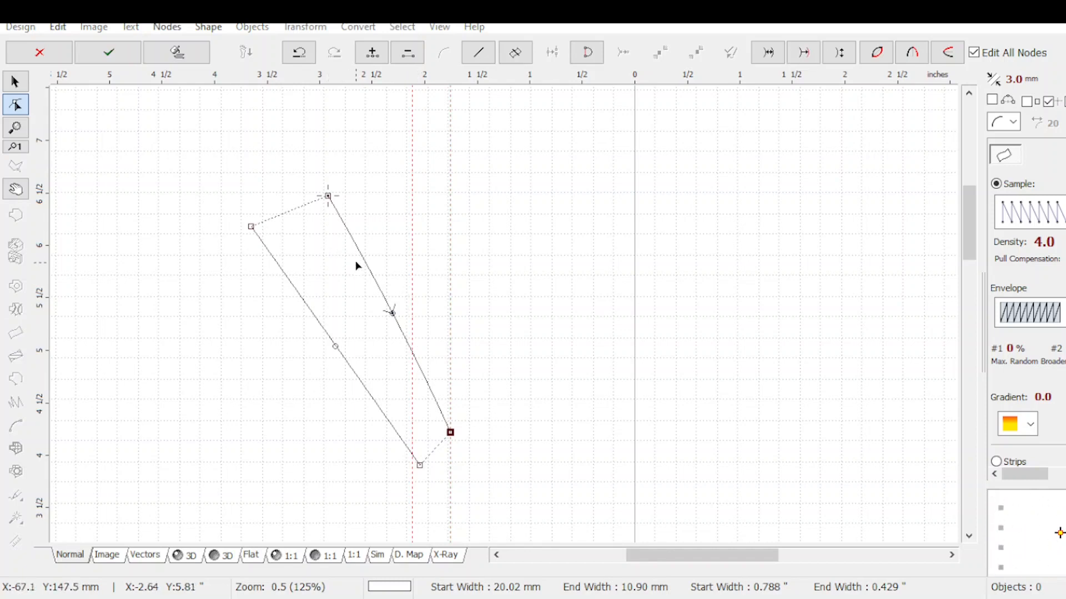
pyautogui.moveTo(328, 195); pyautogui.dragTo(411, 189)
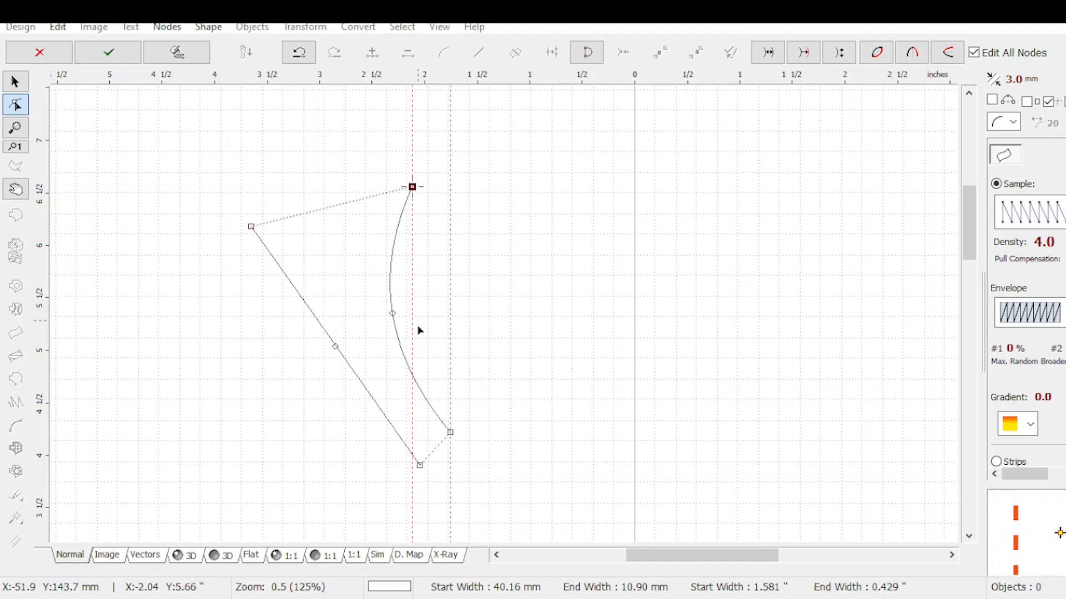
pyautogui.moveTo(418, 466); pyautogui.dragTo(450, 480)
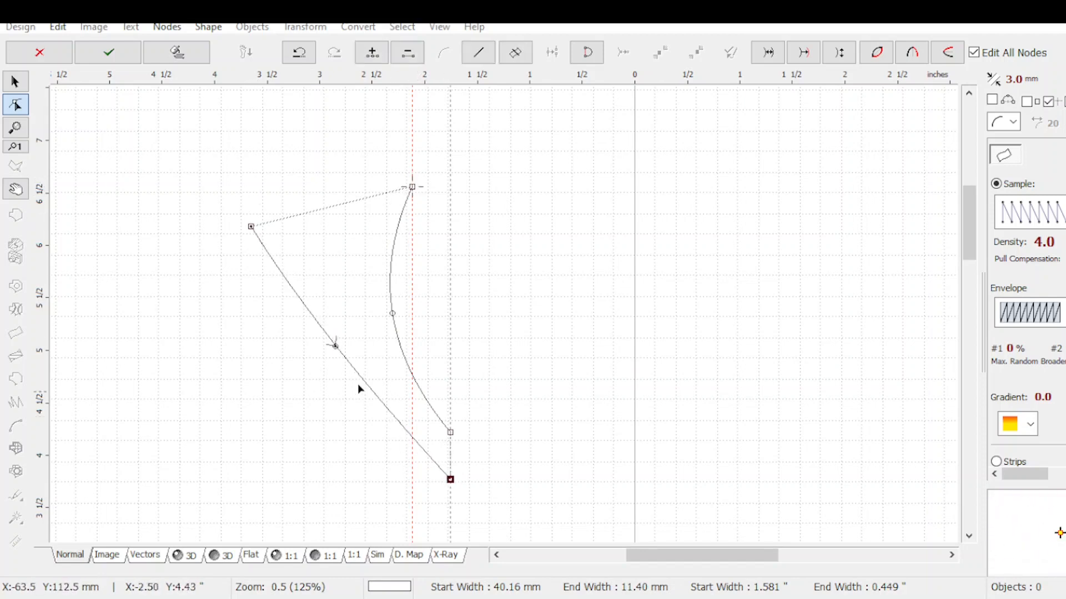
pyautogui.moveTo(251, 228); pyautogui.dragTo(412, 132)
# Shape both column edges into outward-bulging curves and lower the outer bottom node to an end width of about 19.8 mm.
pyautogui.moveTo(336, 346)
pyautogui.mouseDown()
pyautogui.moveTo(335, 285)
pyautogui.moveTo(336, 329)
pyautogui.mouseUp()
pyautogui.moveTo(450, 481); pyautogui.dragTo(450, 515)
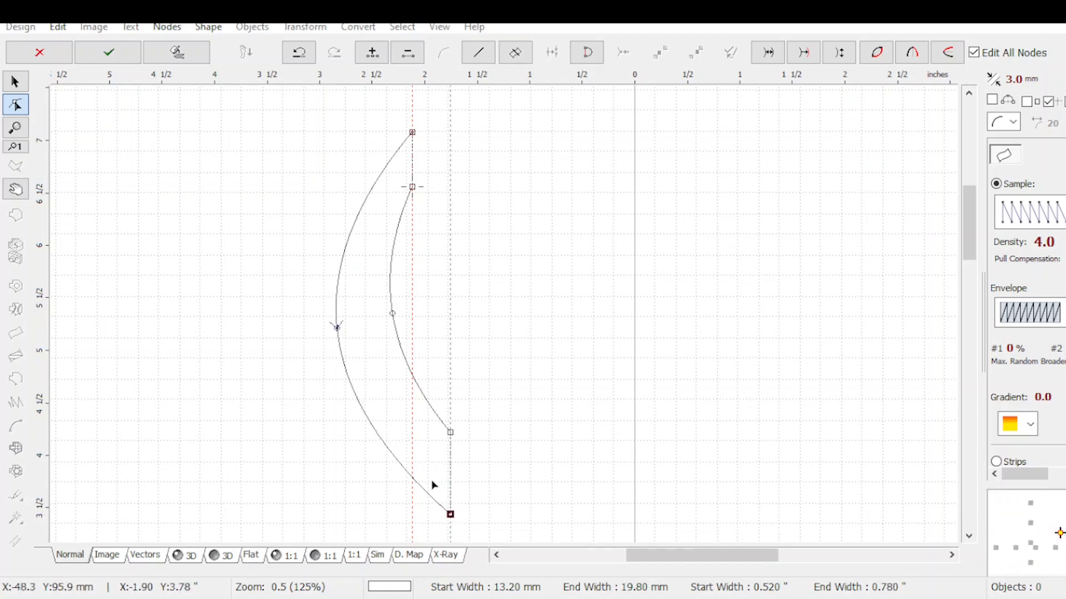
pyautogui.moveTo(337, 329); pyautogui.dragTo(338, 340)
pyautogui.moveTo(392, 315); pyautogui.dragTo(393, 330)
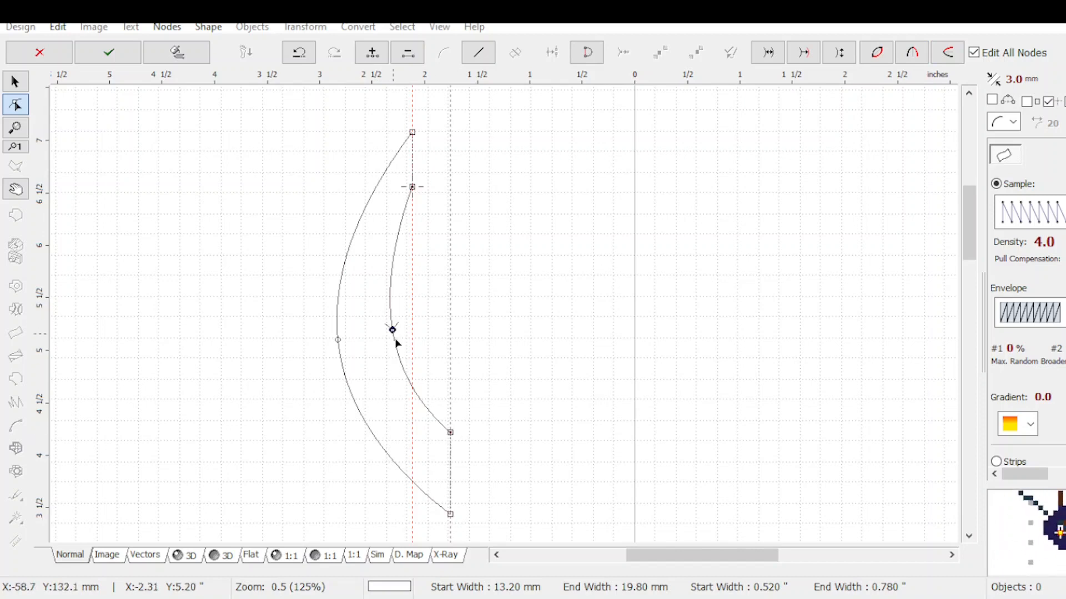
# Try mirroring the inner and outer edges about their bottom nodes, and undo both mirrored halves.
pyautogui.click(451, 433)
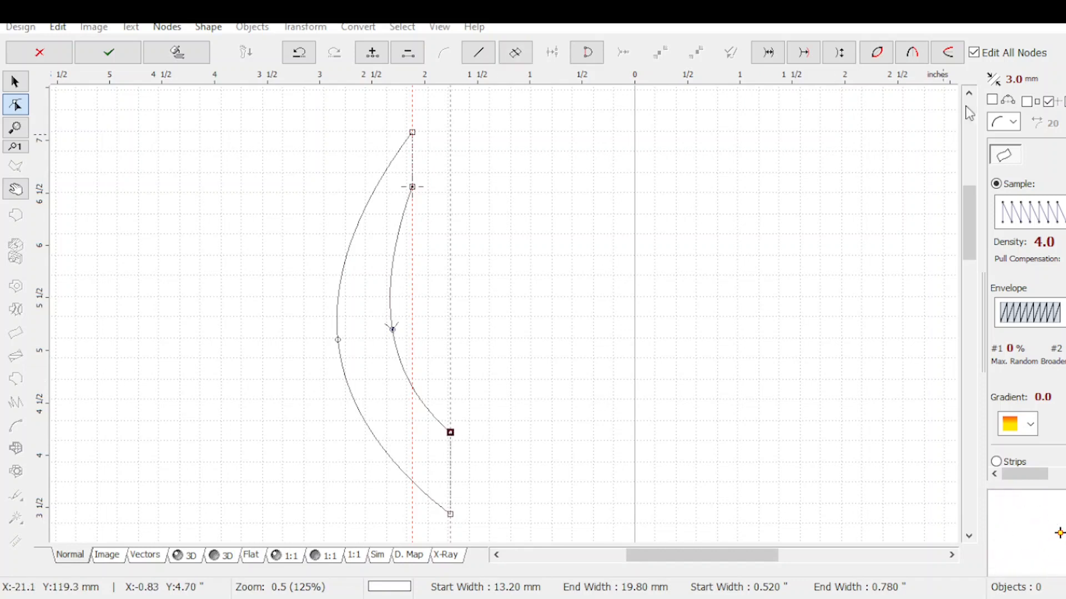
pyautogui.click(909, 53)
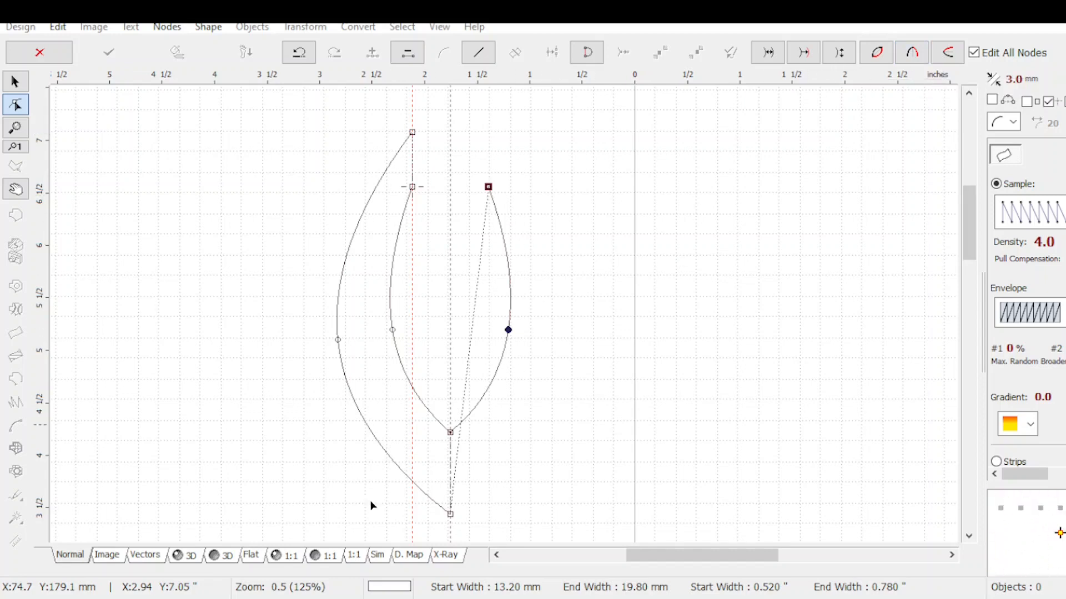
pyautogui.click(450, 514)
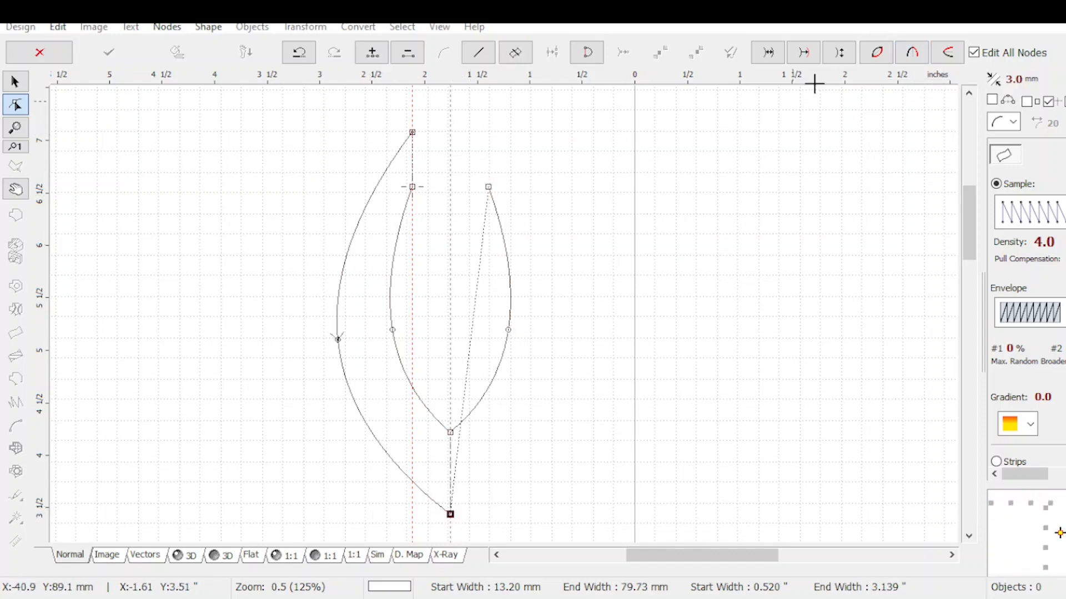
pyautogui.click(912, 54)
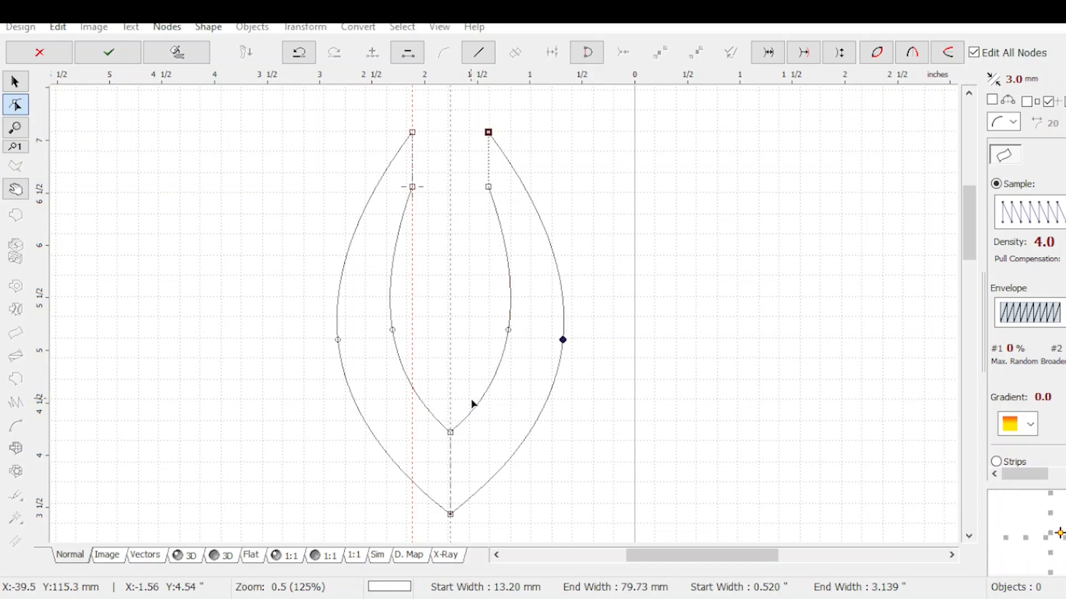
pyautogui.press('Delete')
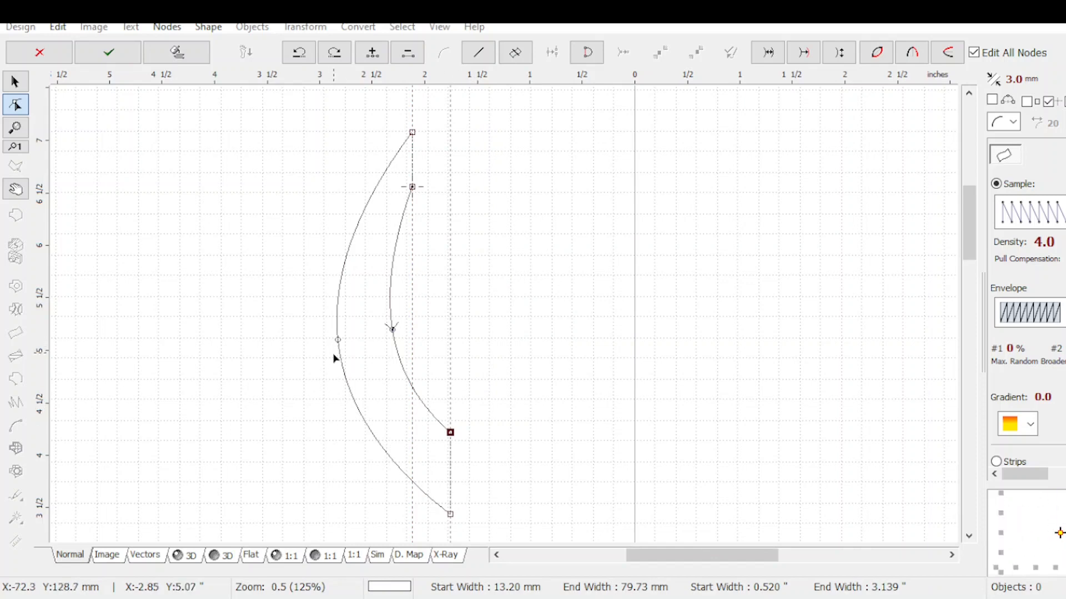
# Lower the middle curve nodes of the outer and inner edges to give the half shape a rounder base.
pyautogui.moveTo(338, 341); pyautogui.dragTo(332, 381)
pyautogui.moveTo(392, 332); pyautogui.dragTo(394, 373)
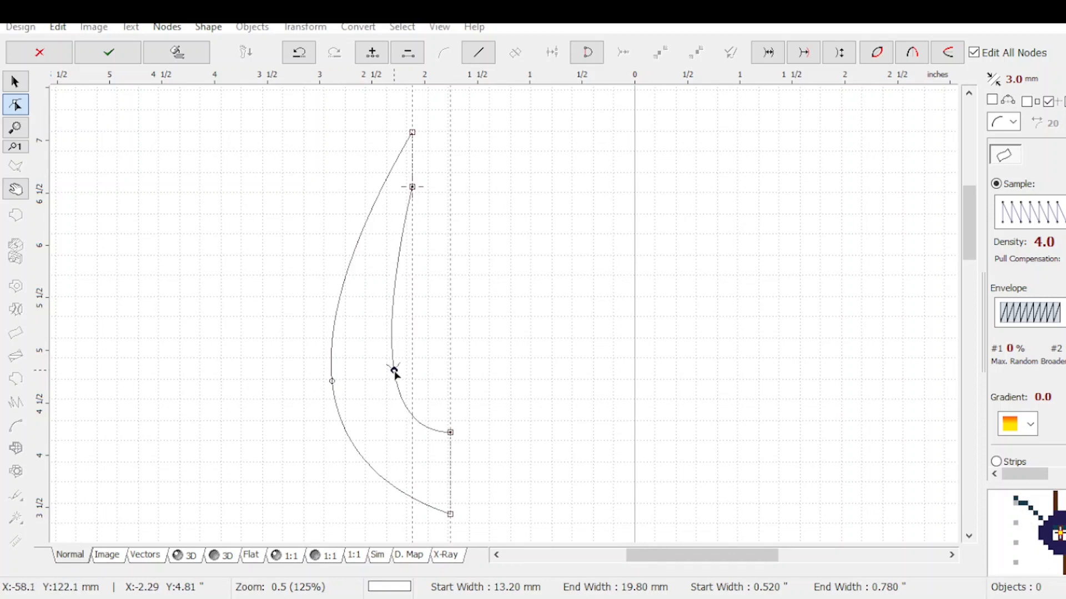
# Try mirroring both reshaped teardrop edges about their bottom nodes, and undo the mirroring.
pyautogui.click(450, 434)
pyautogui.click(912, 52)
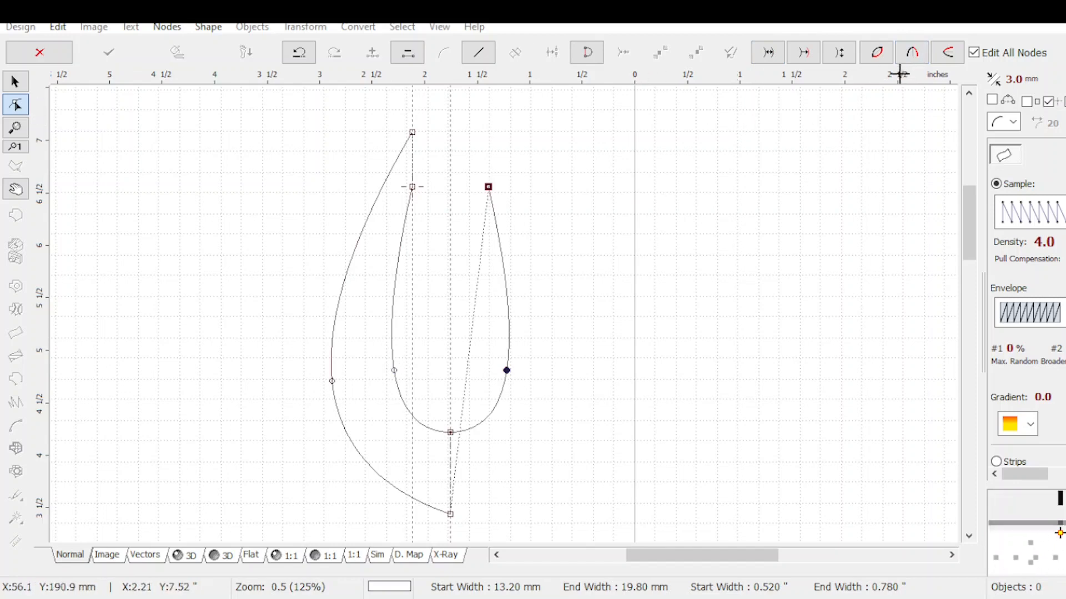
pyautogui.click(451, 515)
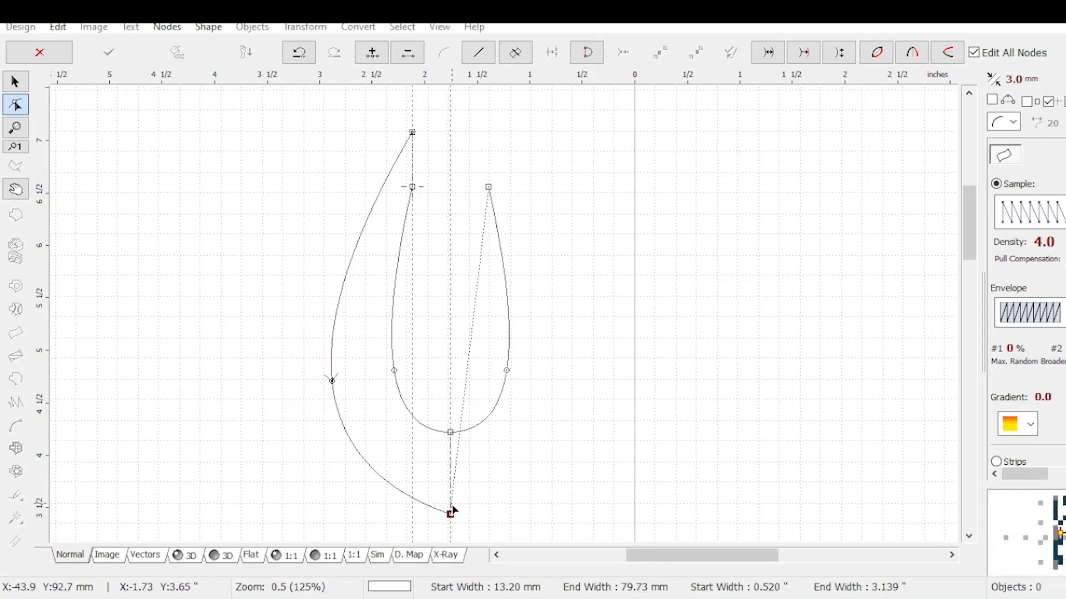
pyautogui.click(913, 54)
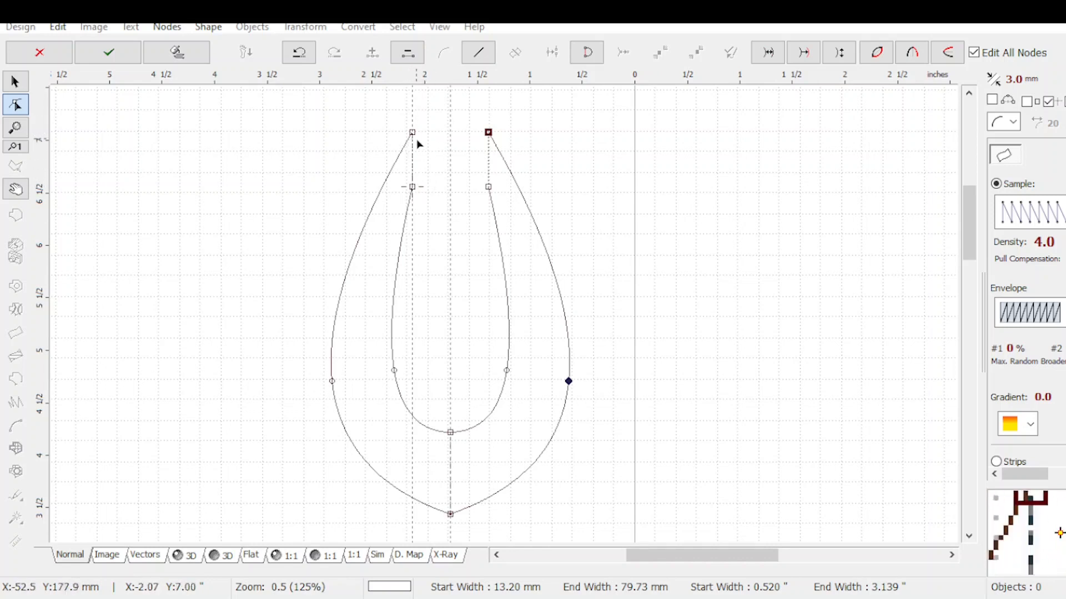
pyautogui.hotkey('ctrl', 'z')
pyautogui.hotkey('ctrl', 'z')
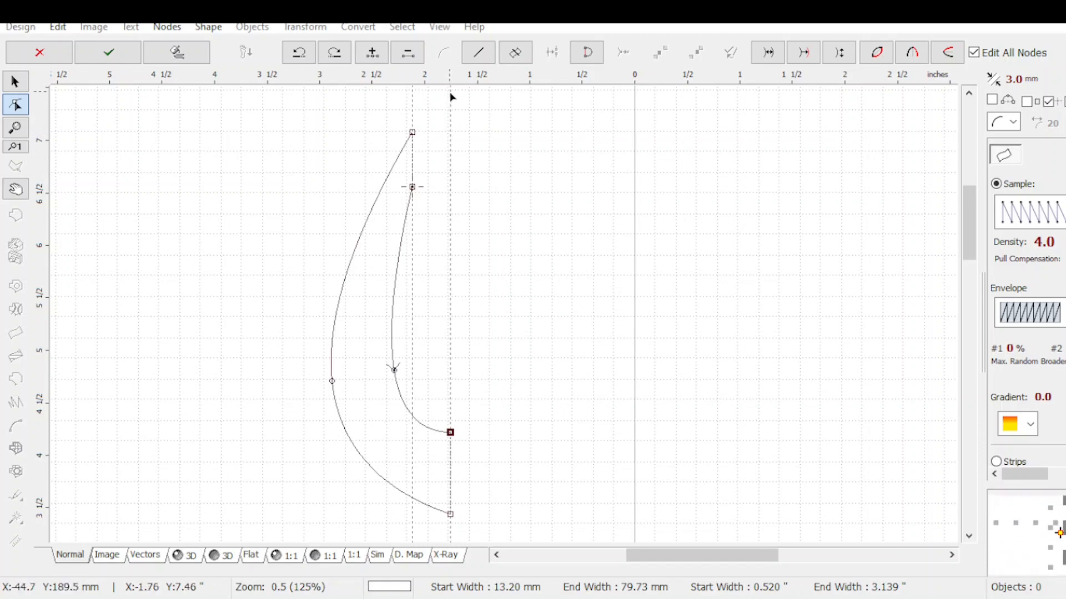
# Move the top nodes' vertical guideline closer to the centre guideline, at about X -1.96 inches, and snap both top nodes to it.
pyautogui.press('Return')
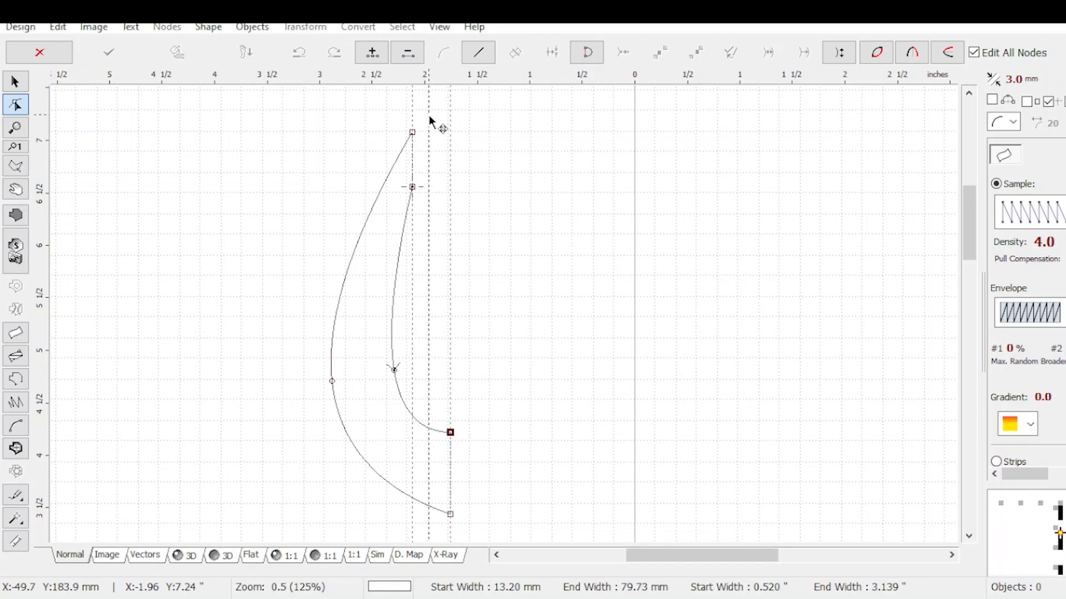
pyautogui.moveTo(429, 116); pyautogui.dragTo(429, 116)
pyautogui.moveTo(412, 186); pyautogui.dragTo(430, 185)
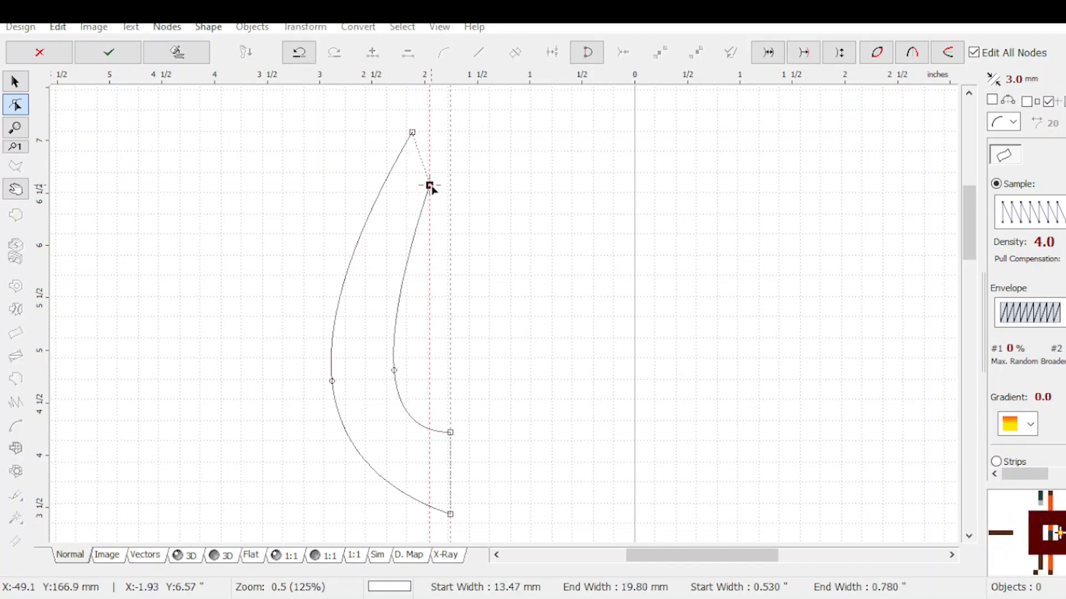
pyautogui.moveTo(413, 132); pyautogui.dragTo(430, 132)
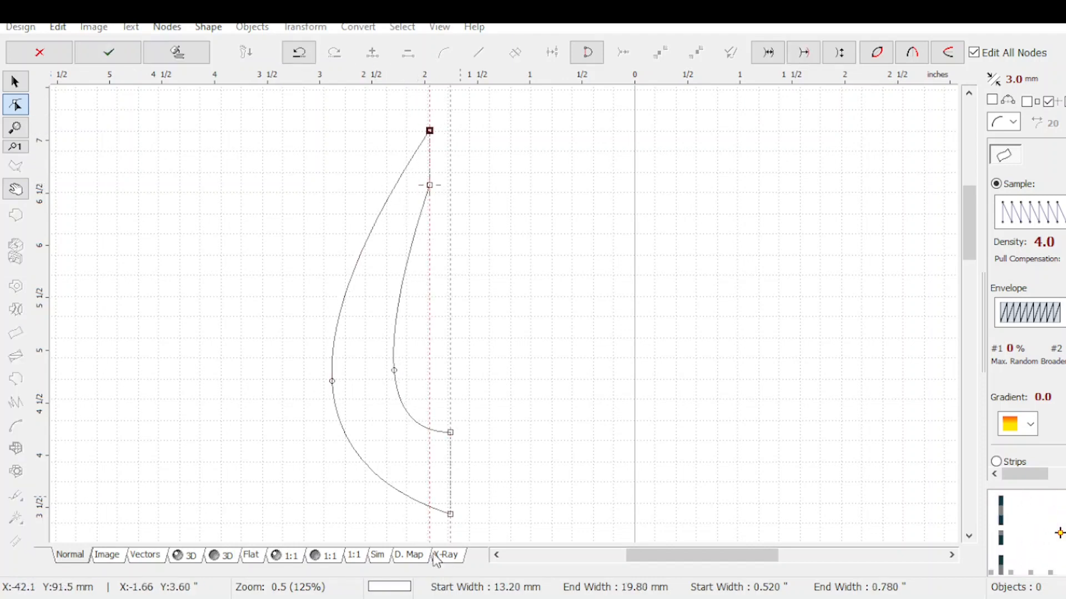
# Lower the outer edge's bottom node along the centre guideline to an end width of about 26.4 mm.
pyautogui.moveTo(451, 515)
pyautogui.mouseDown()
pyautogui.moveTo(450, 526)
pyautogui.moveTo(450, 501)
pyautogui.mouseUp()
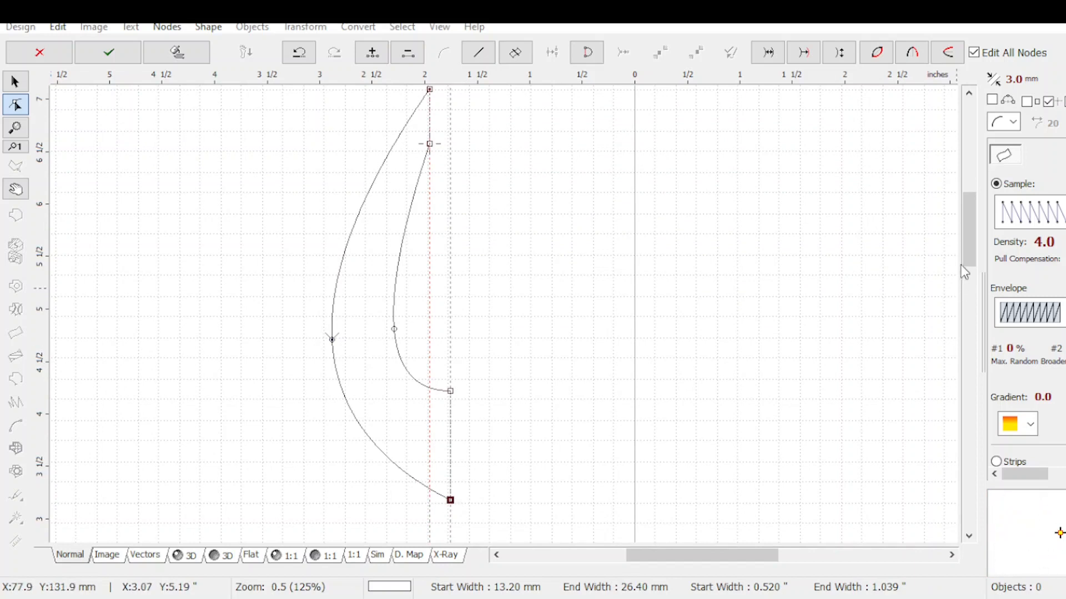
pyautogui.scroll(-3, 964, 238)
pyautogui.scroll(-4, 973, 232)
pyautogui.scroll(7, 972, 232)
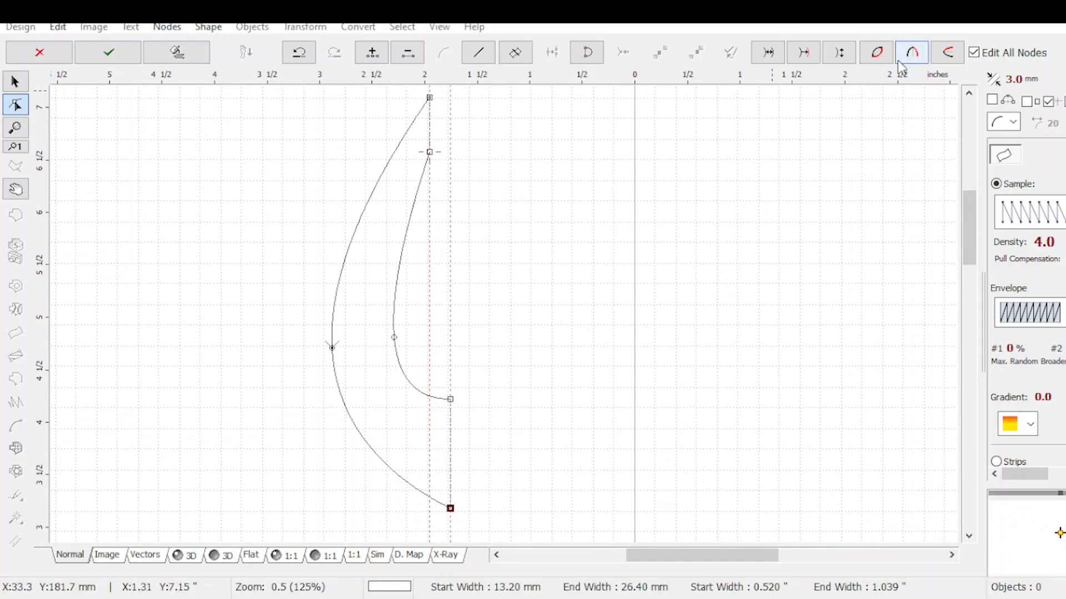
# Mirror the outer and inner edges about their bottom nodes on the centre guideline and finish the open teardrop column.
pyautogui.click(912, 52)
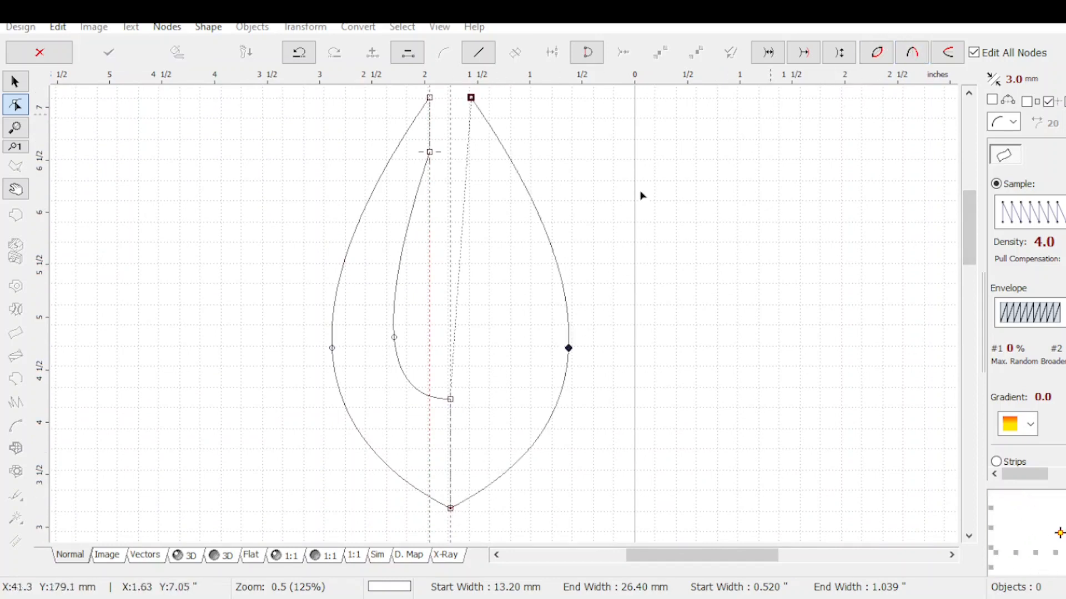
pyautogui.click(450, 398)
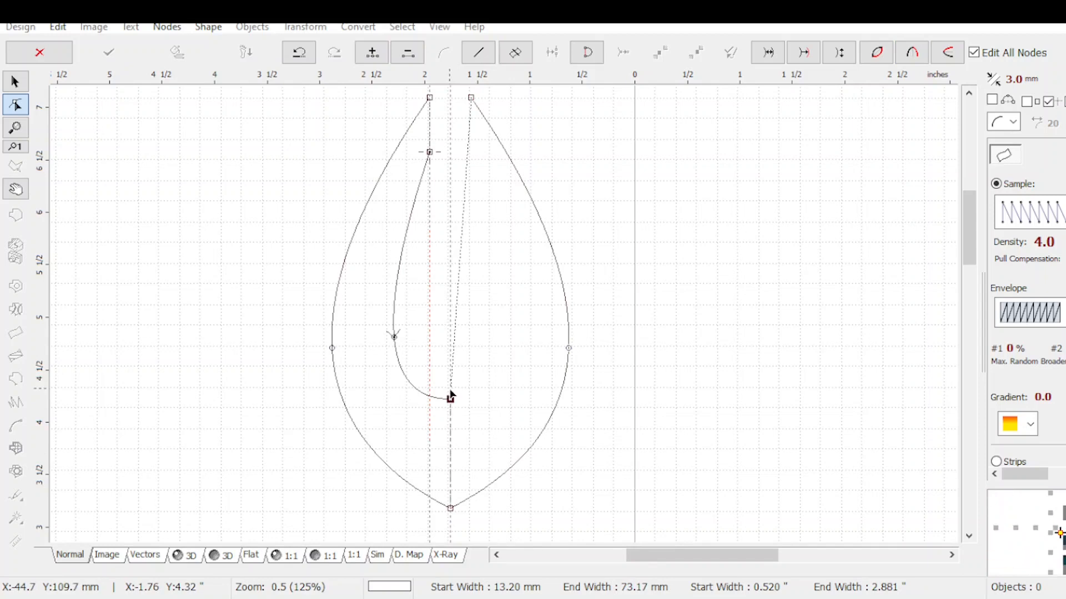
pyautogui.click(912, 52)
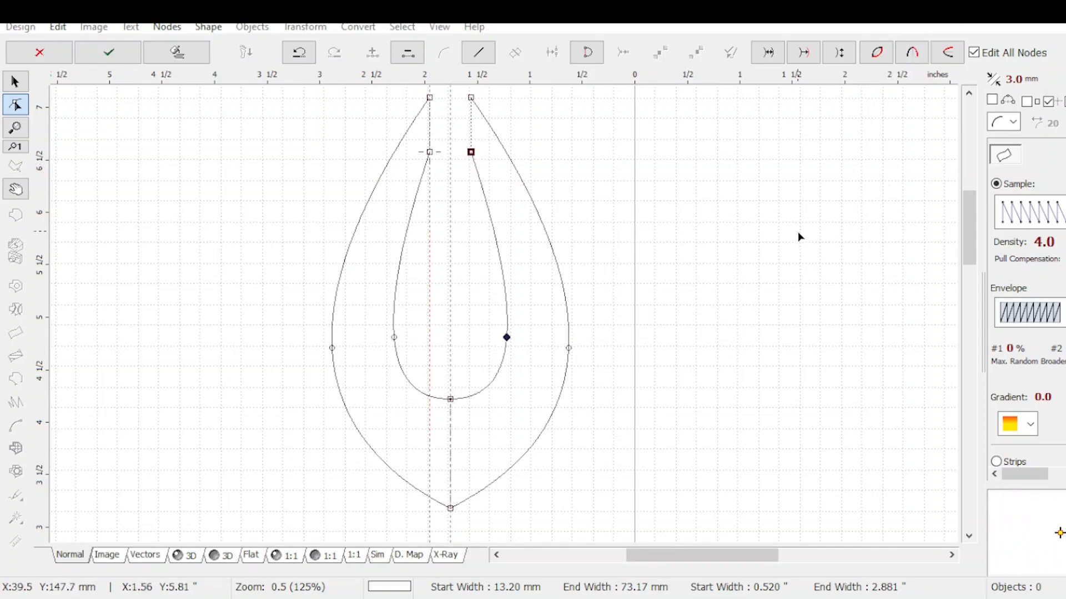
pyautogui.click(106, 54)
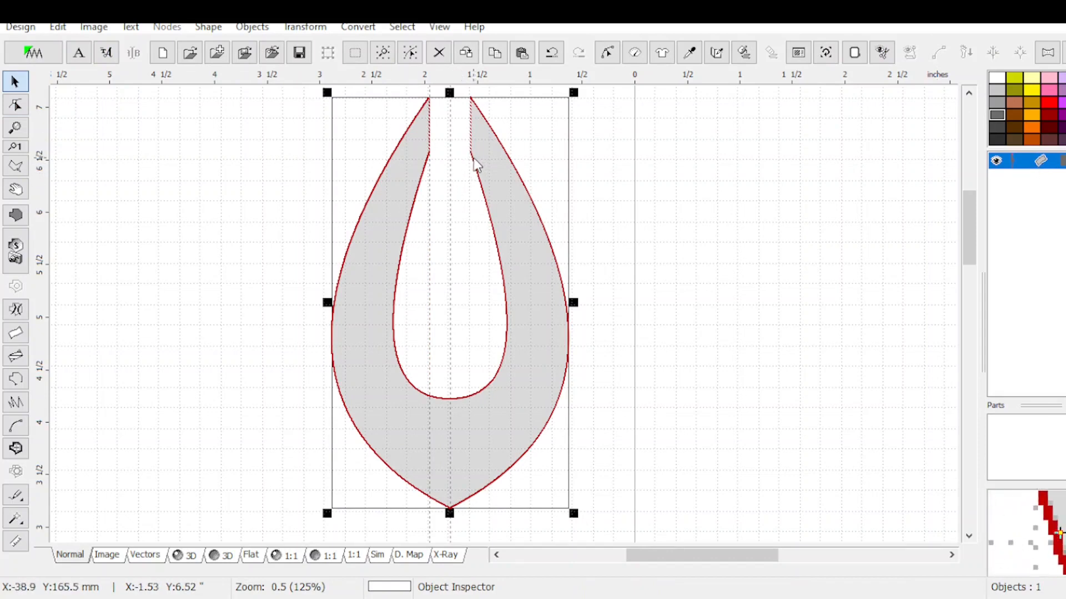
# Try converting the open teardrop column to an applique, and undo the conversion.
pyautogui.click(313, 29)
pyautogui.moveTo(346, 31)
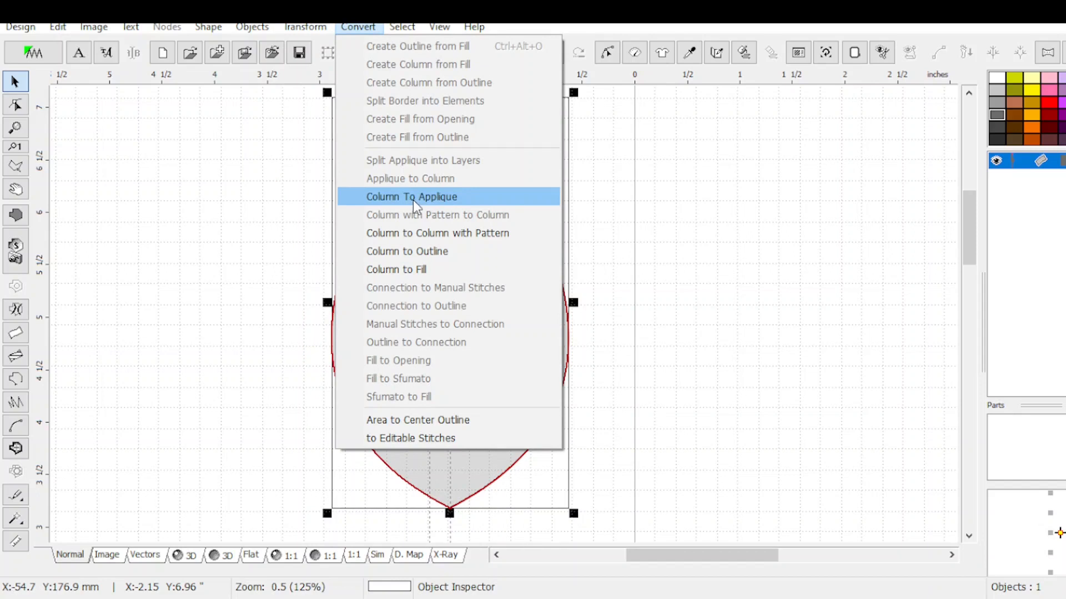
pyautogui.click(452, 199)
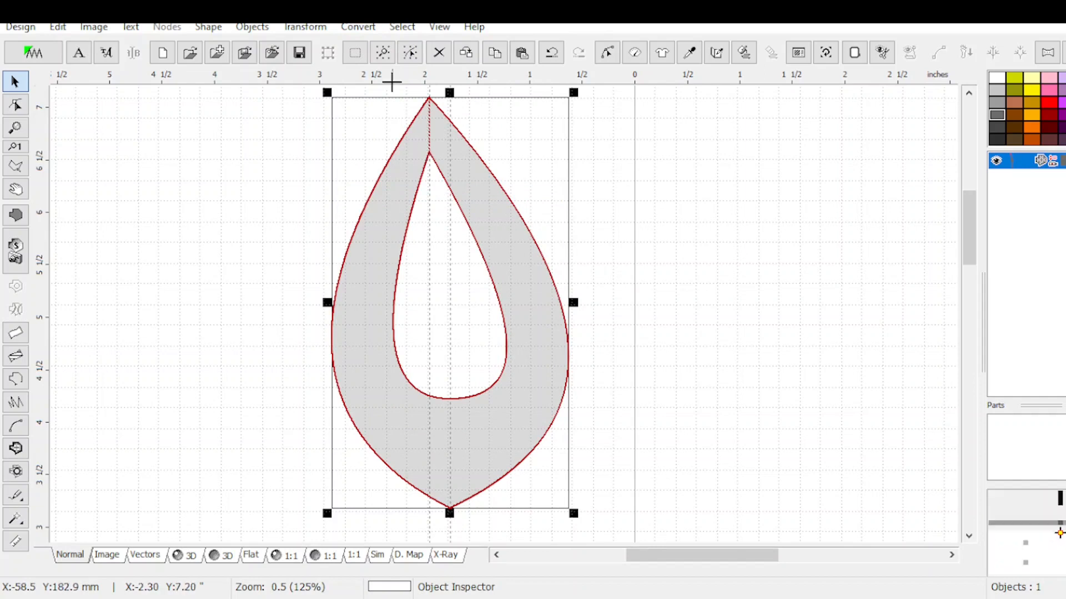
pyautogui.click(391, 82)
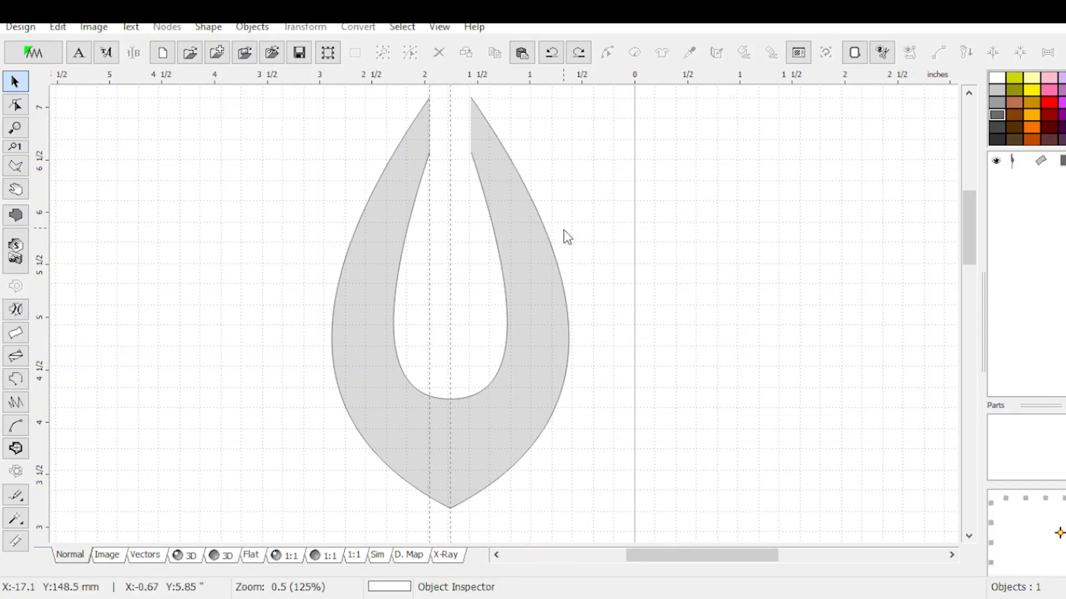
# Insert nodes at the left middle node of the teardrop's inner edge and mark that node as an end of segment.
pyautogui.click(1030, 162)
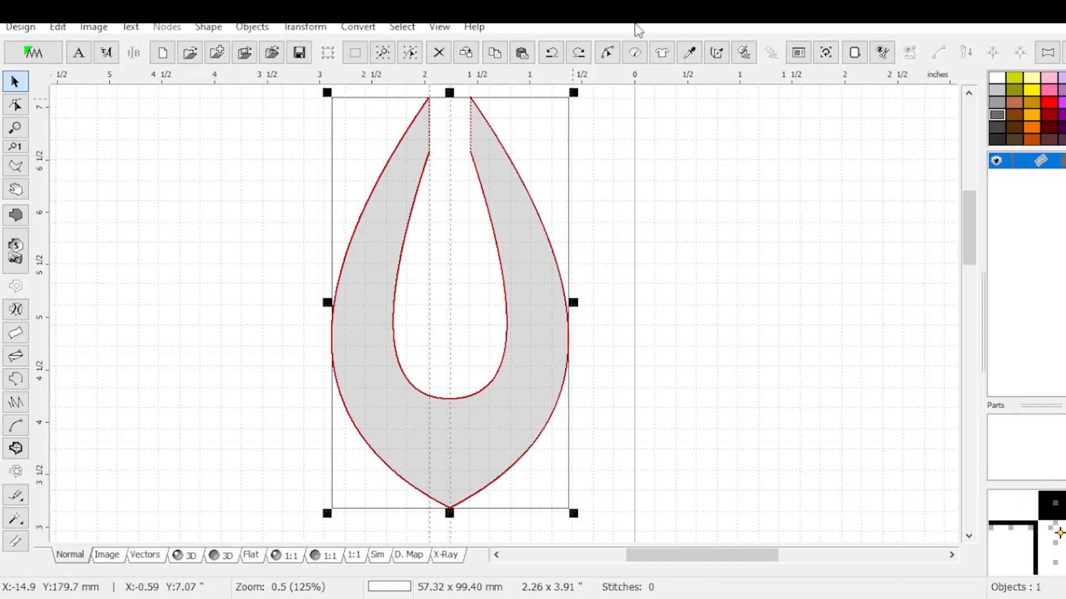
pyautogui.click(607, 52)
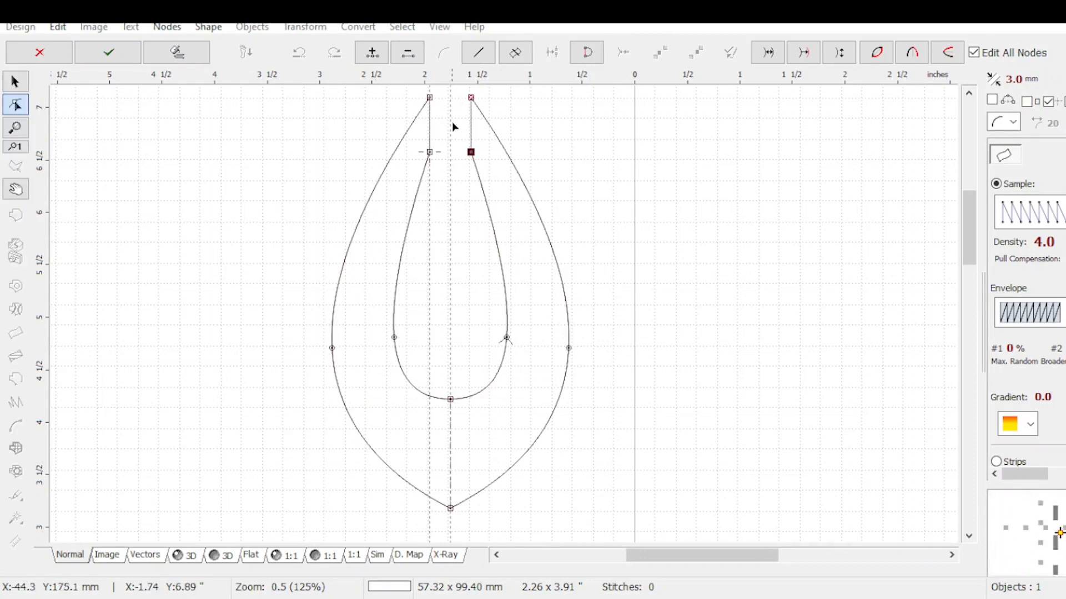
pyautogui.click(394, 338)
pyautogui.rightClick(396, 342)
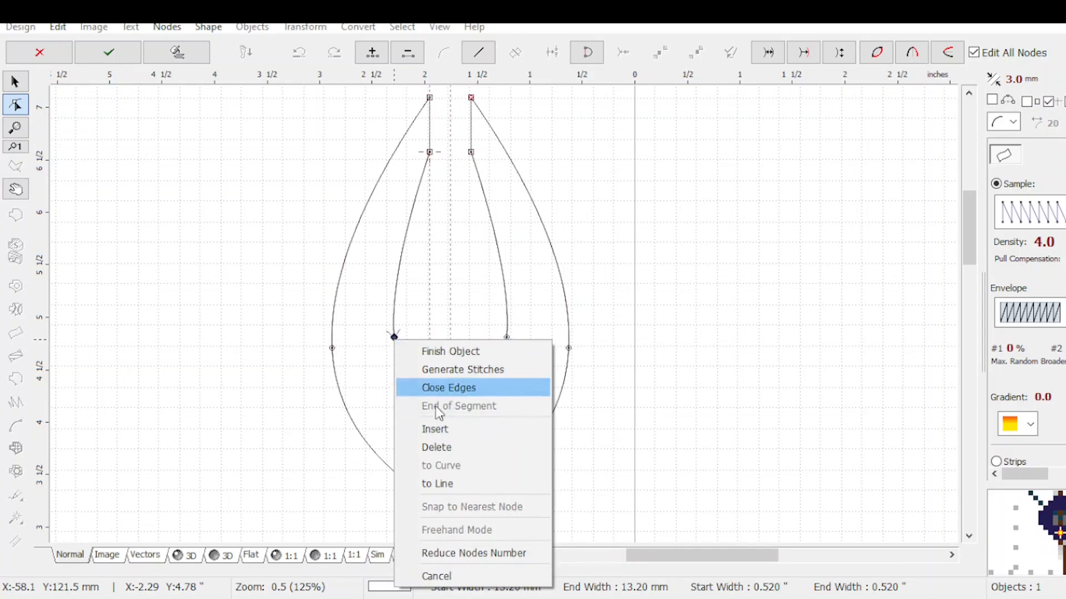
pyautogui.click(438, 430)
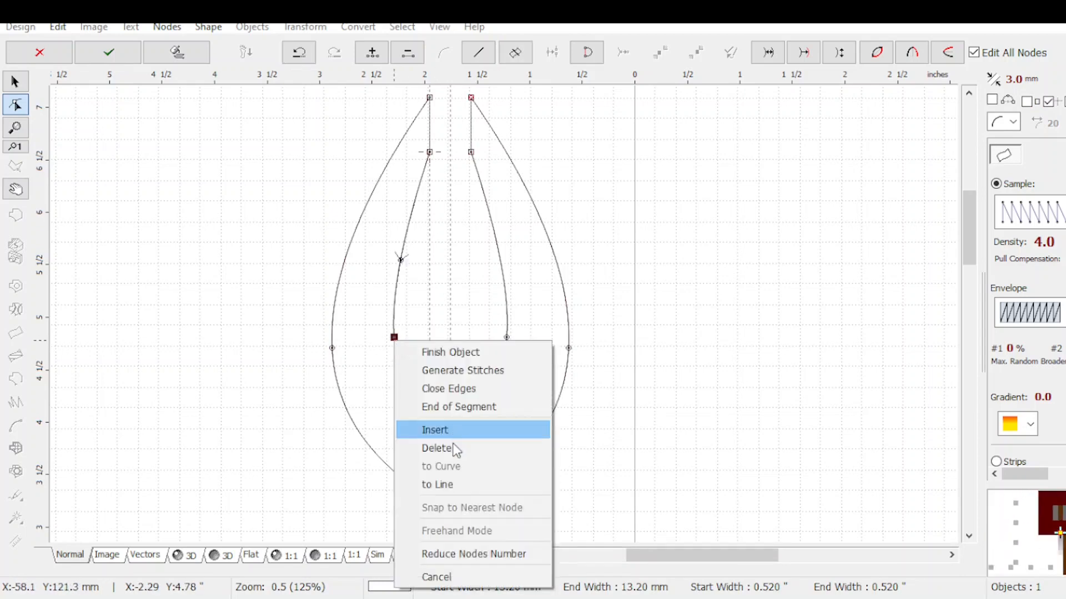
pyautogui.click(459, 408)
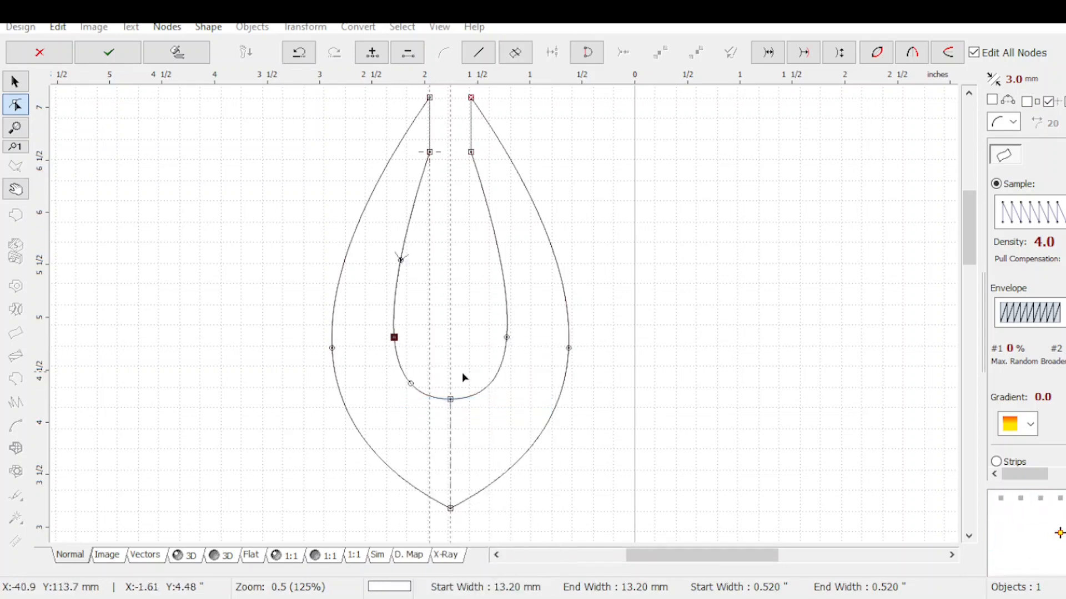
# Insert nodes at the outer edge's left middle node, mark it as an end of segment, and discard the node edits.
pyautogui.click(331, 349)
pyautogui.rightClick(331, 349)
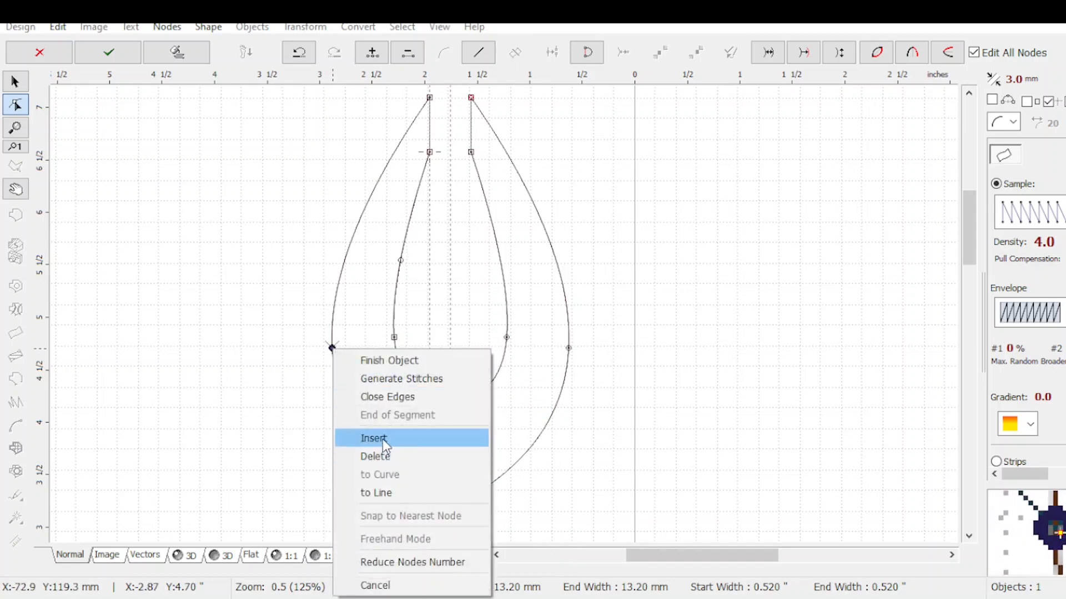
pyautogui.click(383, 439)
pyautogui.rightClick(334, 353)
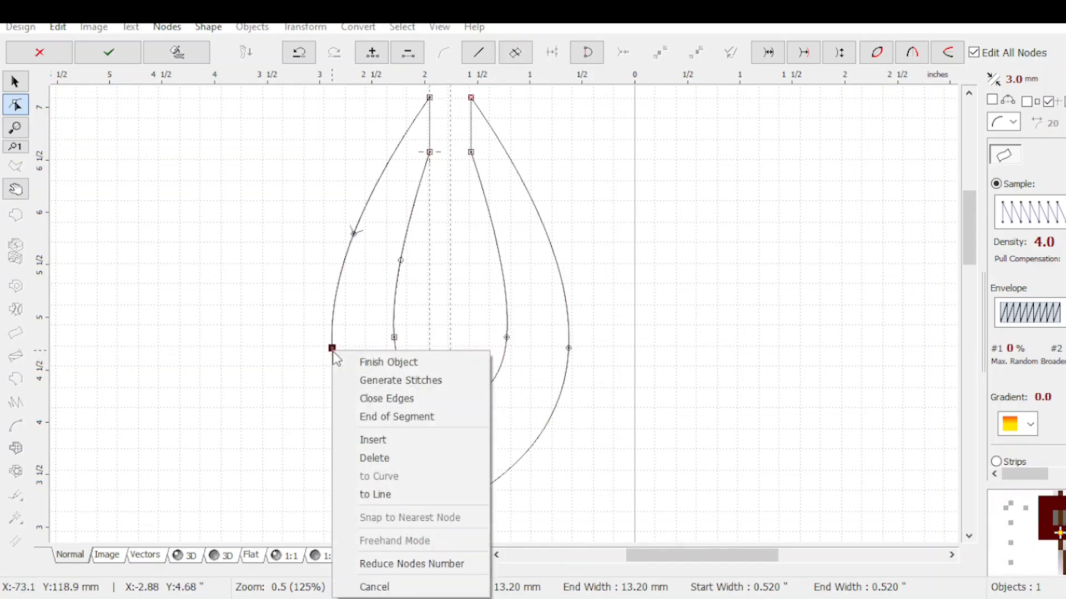
pyautogui.click(398, 417)
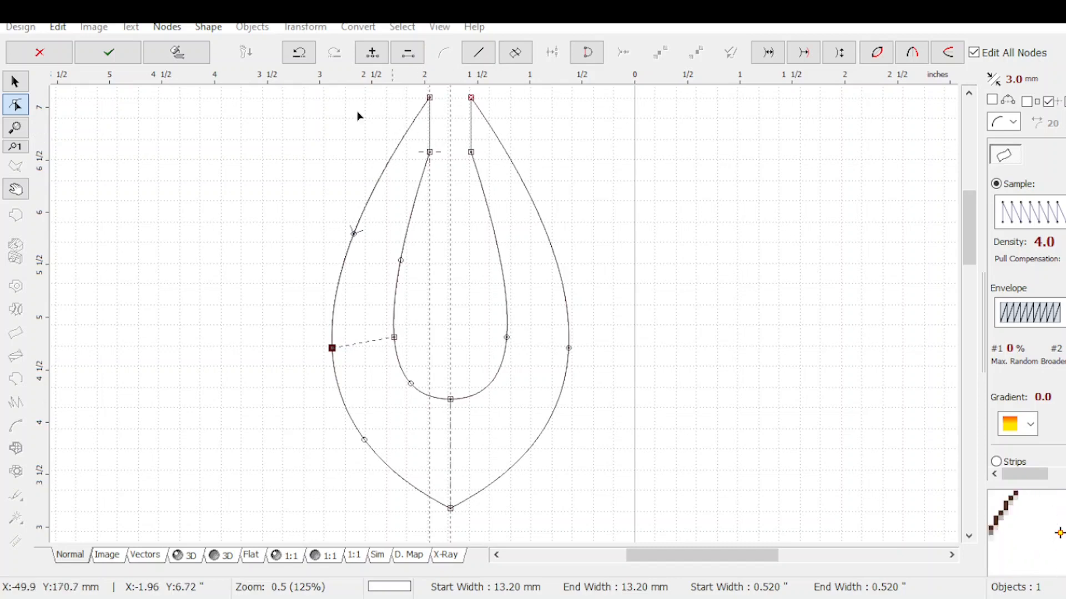
pyautogui.click(35, 55)
# Convert the open teardrop column to a fill and create an outline from that fill.
pyautogui.click(544, 269)
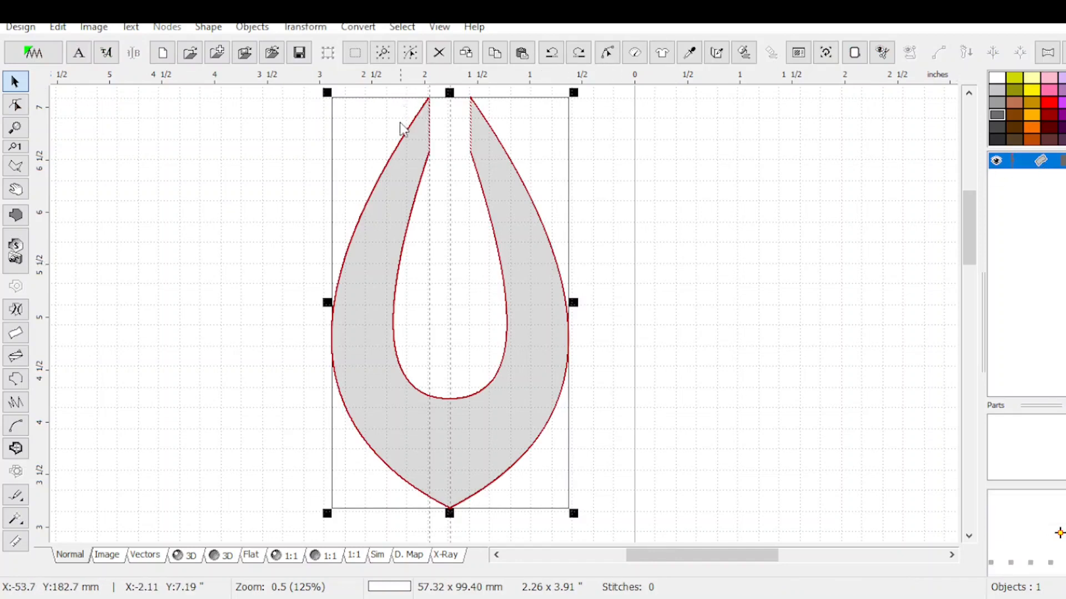
pyautogui.click(356, 28)
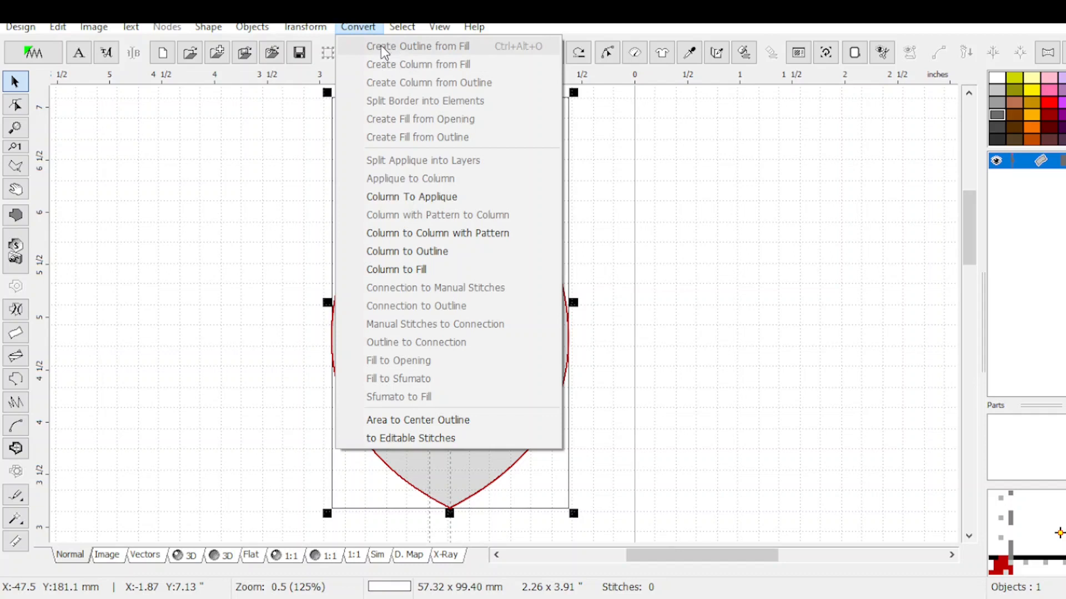
pyautogui.click(394, 270)
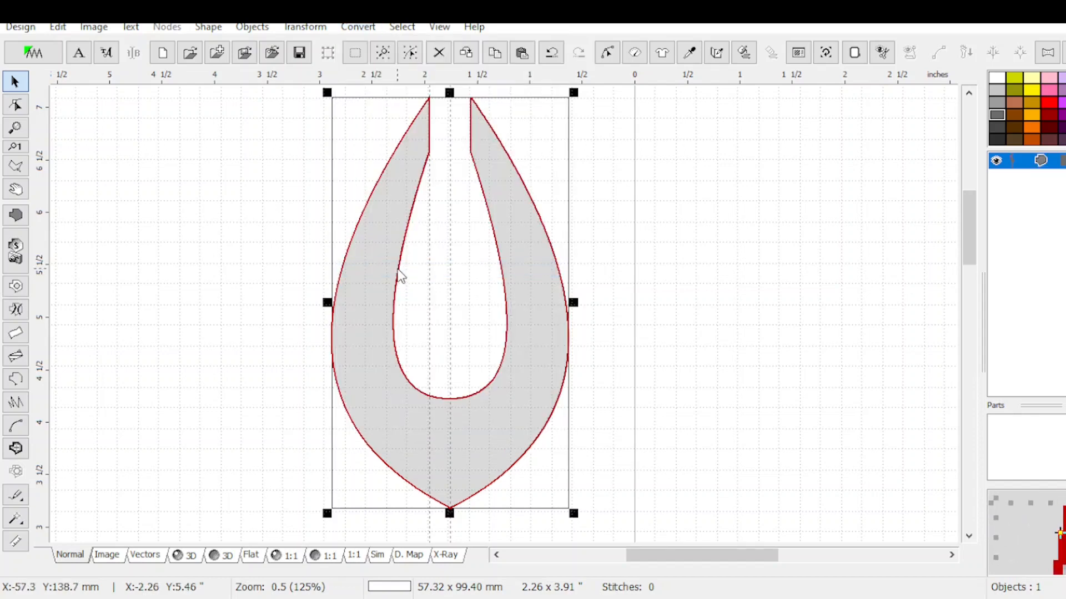
pyautogui.click(358, 27)
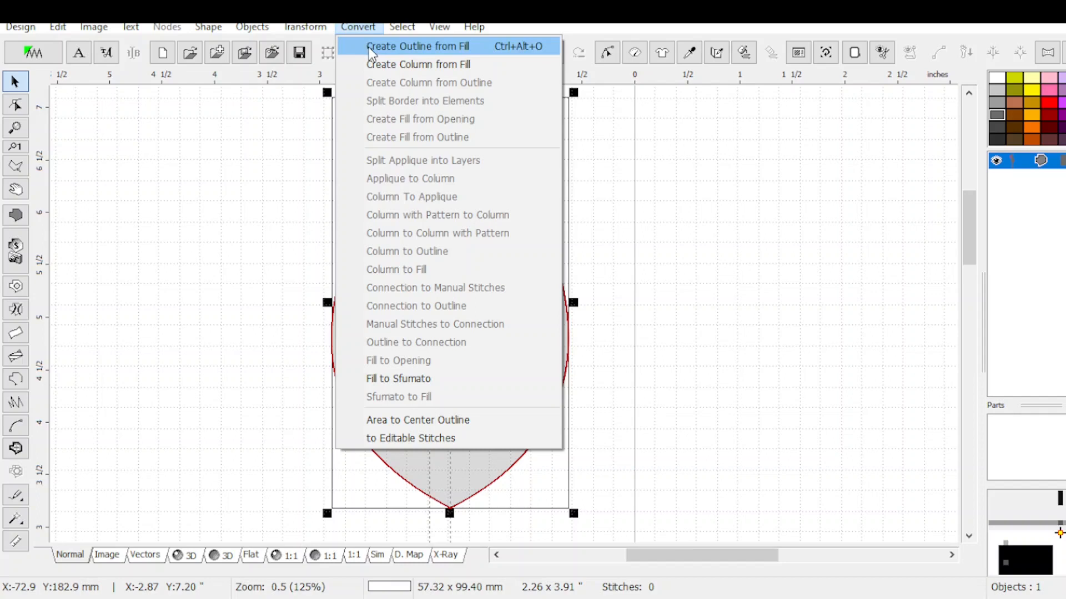
pyautogui.click(370, 50)
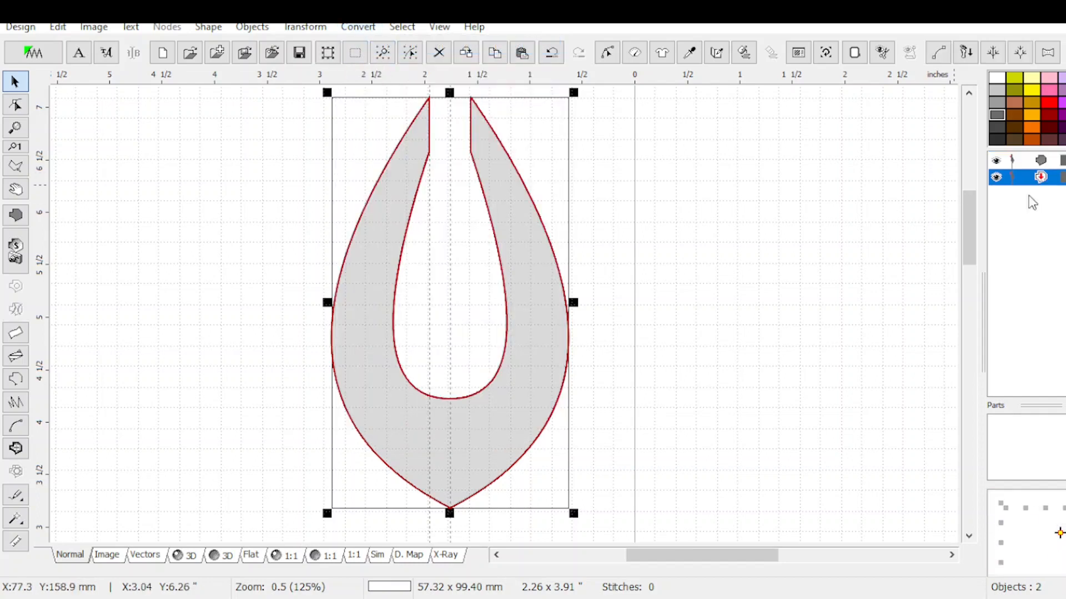
# Create a 3.0 mm wide column from the teardrop outline and colour it green.
pyautogui.click(357, 28)
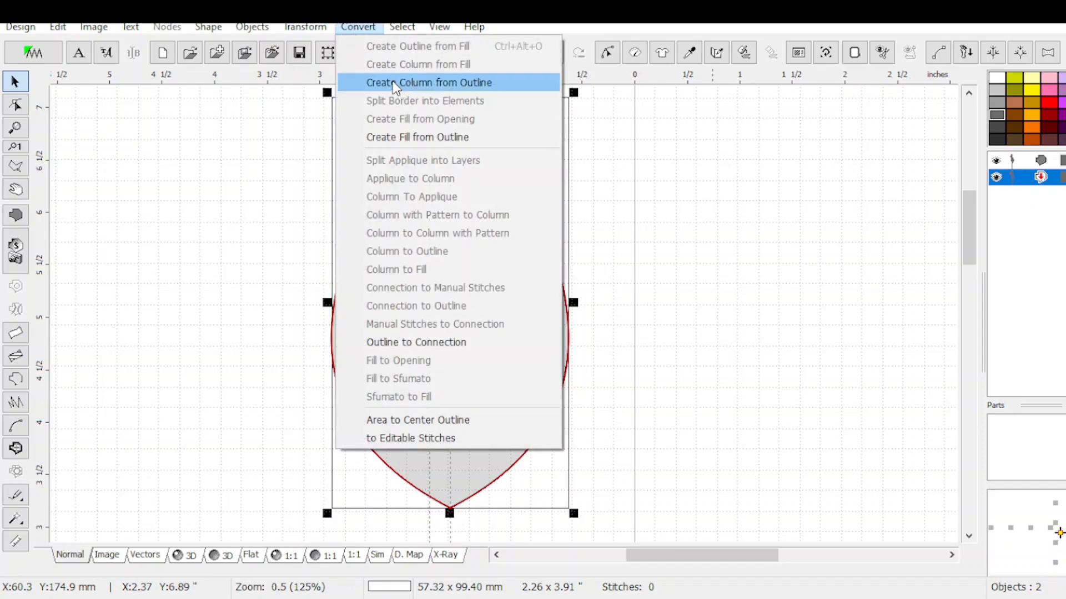
pyautogui.click(395, 83)
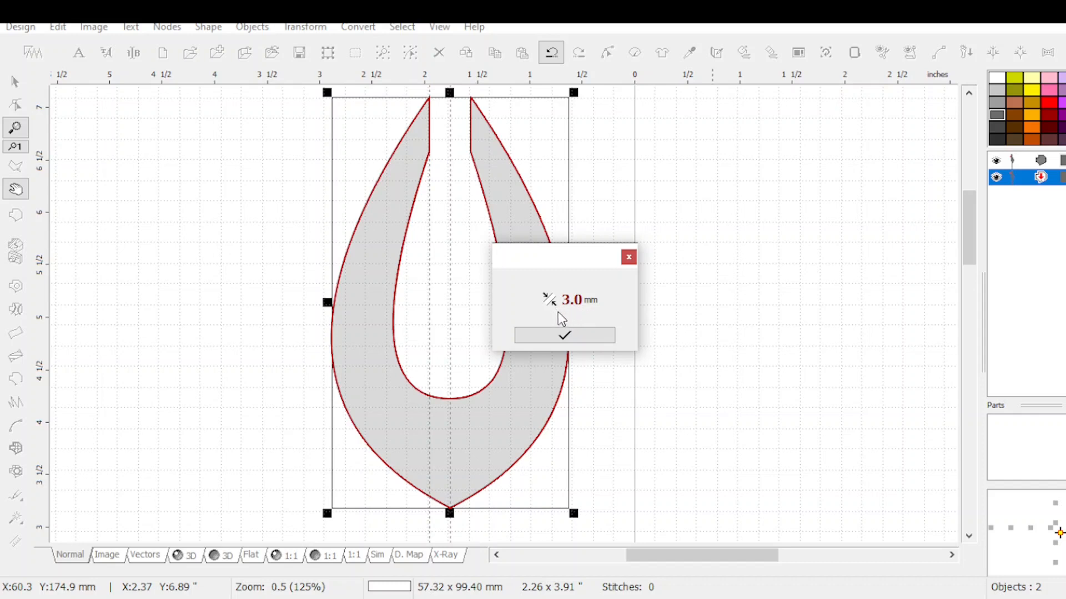
pyautogui.click(565, 336)
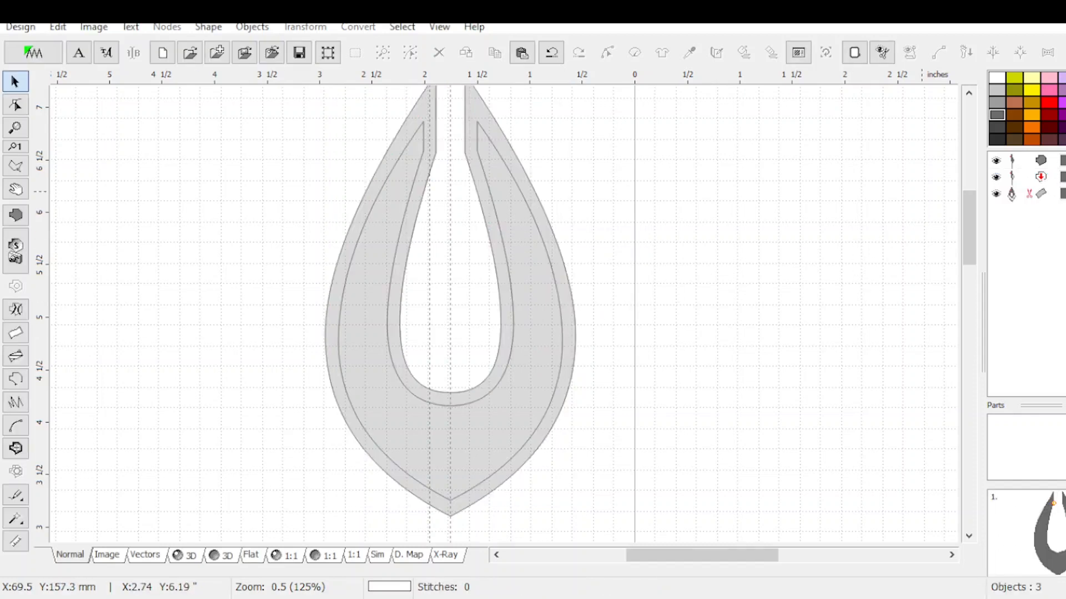
pyautogui.moveTo(1064, 102); pyautogui.dragTo(1063, 195)
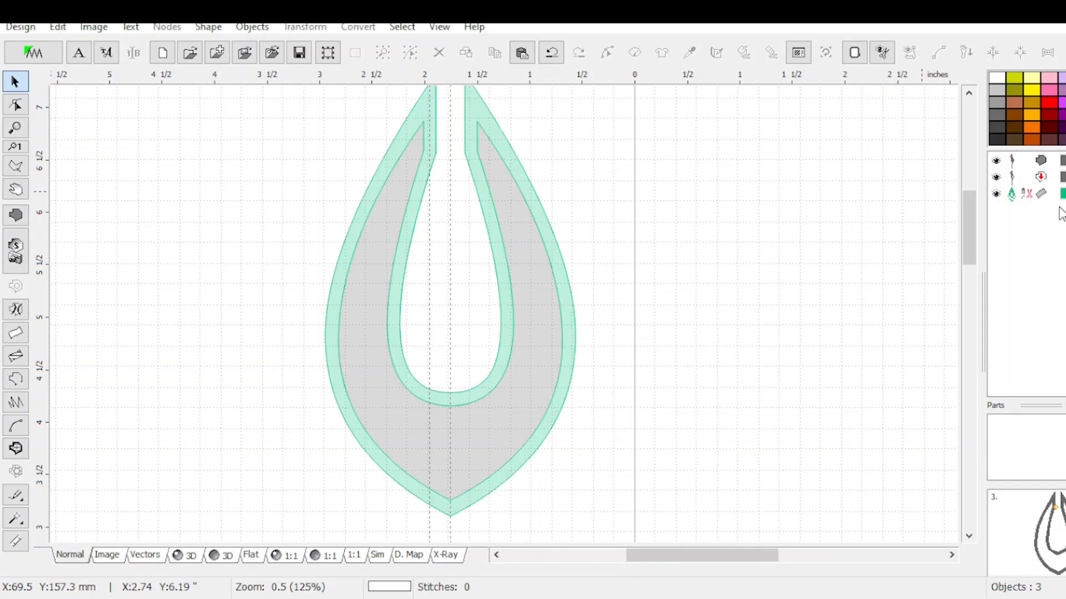
# Inspect the nodes of the gray teardrop outline and leave node editing without changing it.
pyautogui.moveTo(970, 246)
pyautogui.mouseDown()
pyautogui.moveTo(970, 232)
pyautogui.moveTo(970, 249)
pyautogui.mouseUp()
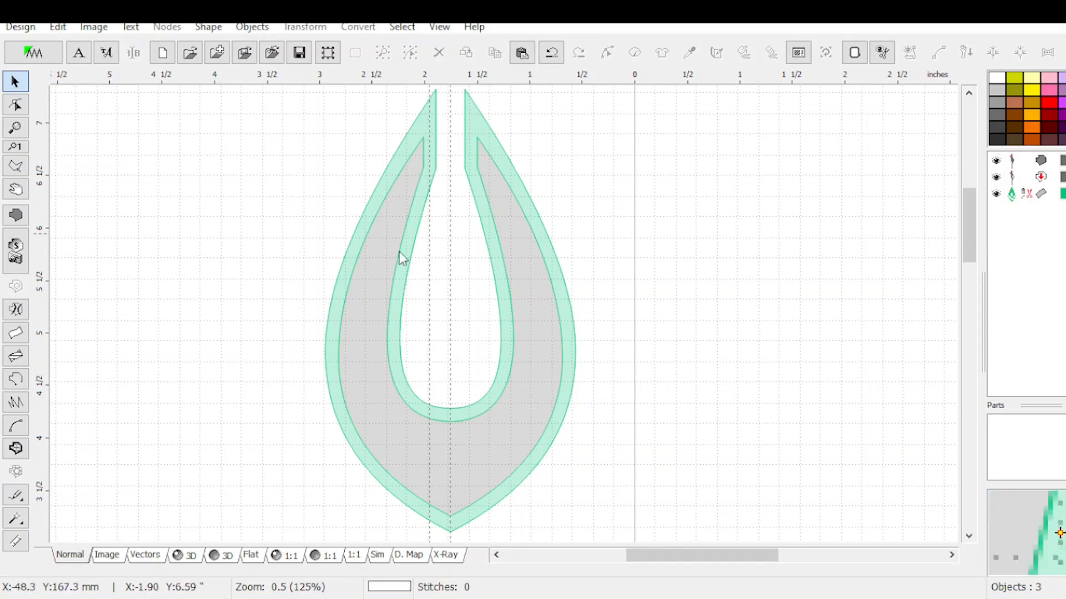
pyautogui.click(1047, 177)
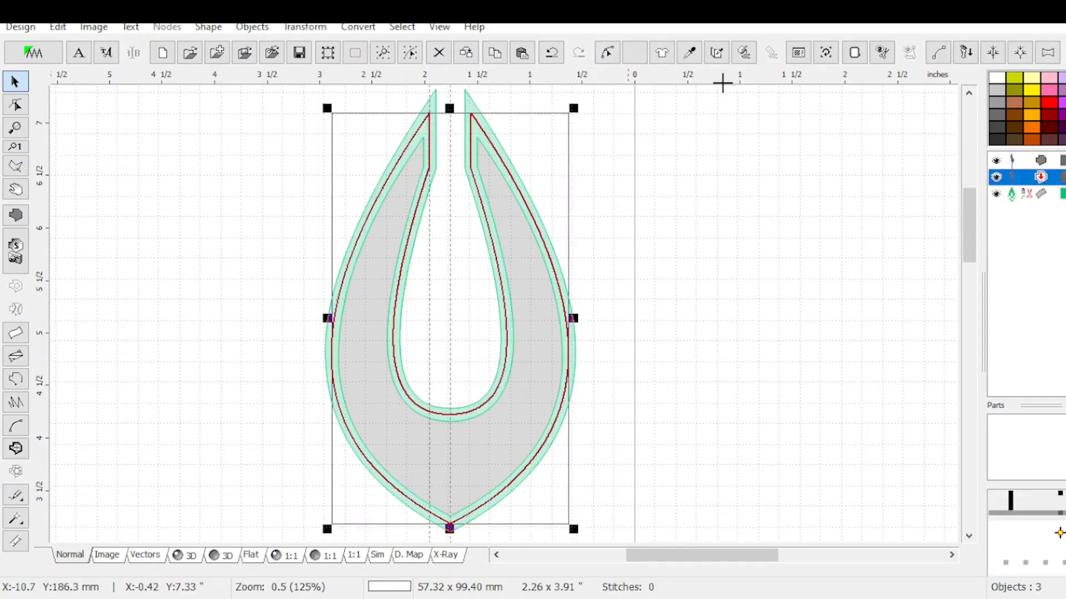
pyautogui.click(607, 52)
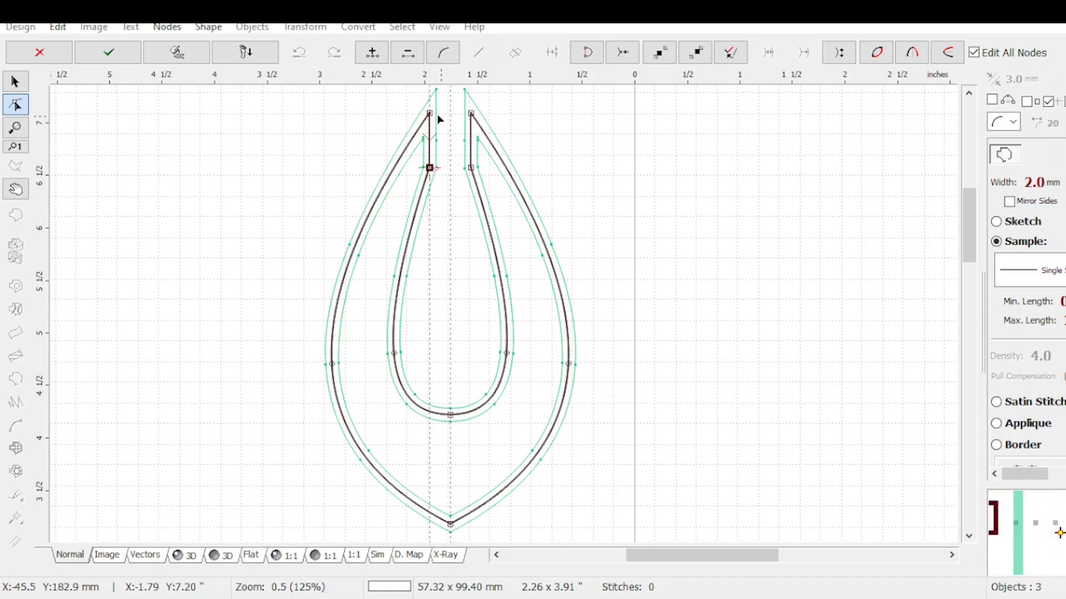
pyautogui.click(61, 57)
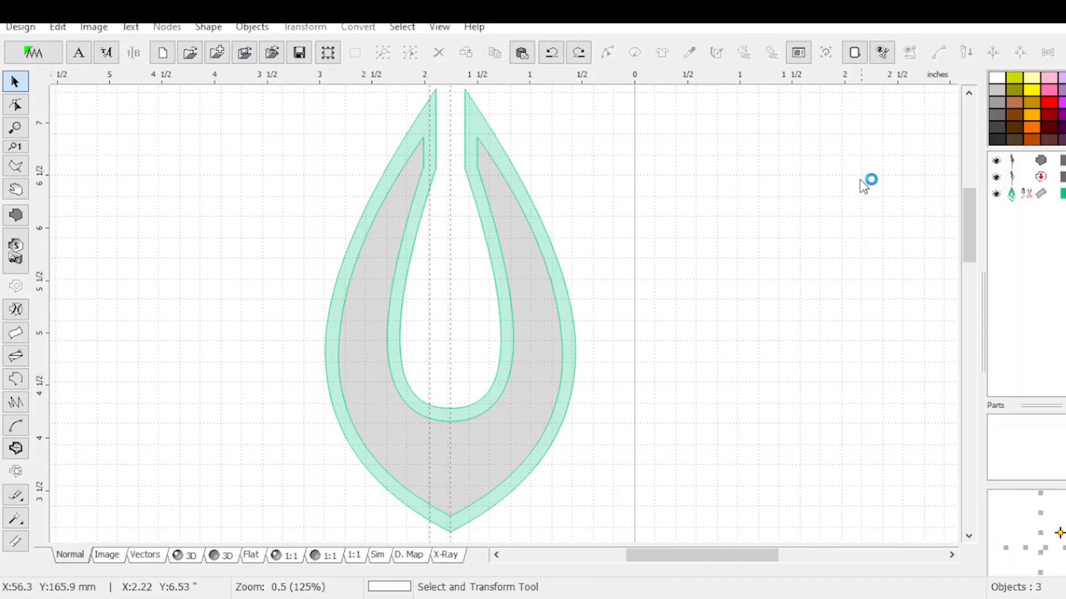
# Convert the green border column to an applique and split it into layers.
pyautogui.click(1046, 195)
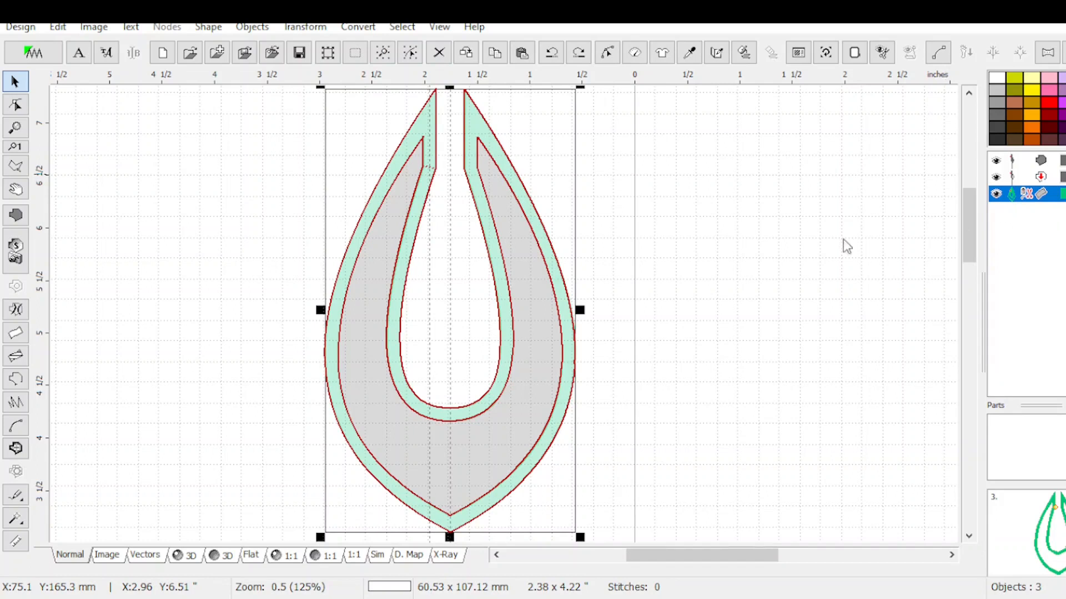
pyautogui.click(352, 28)
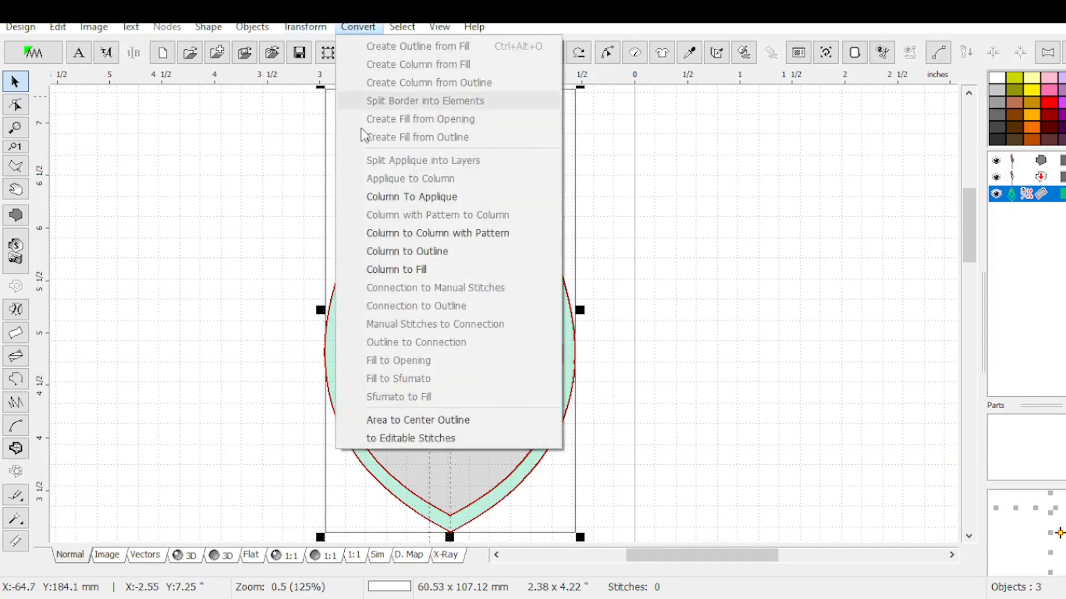
pyautogui.click(384, 198)
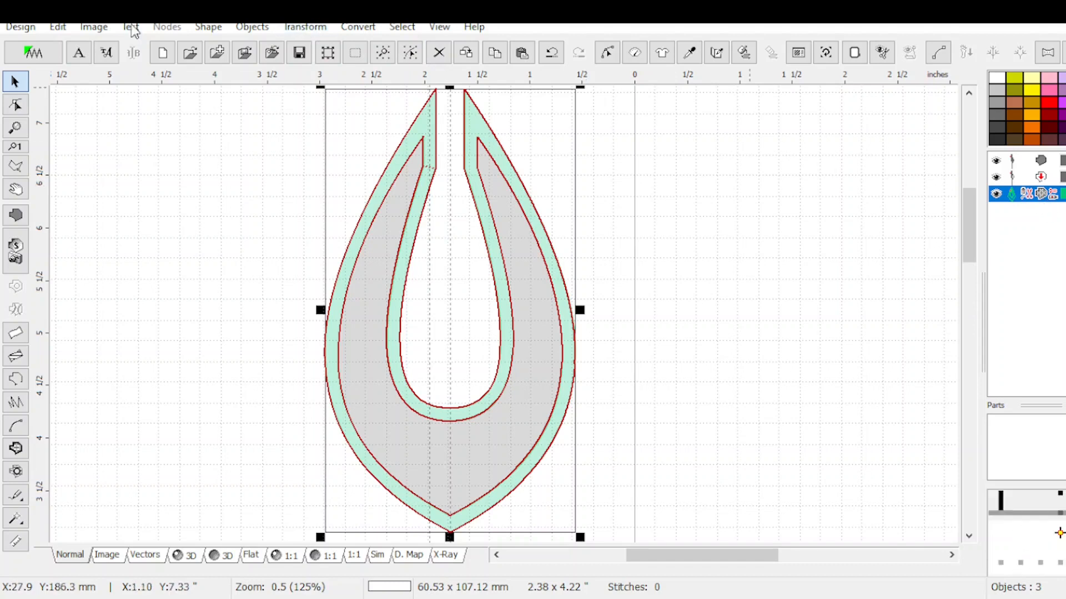
pyautogui.click(358, 28)
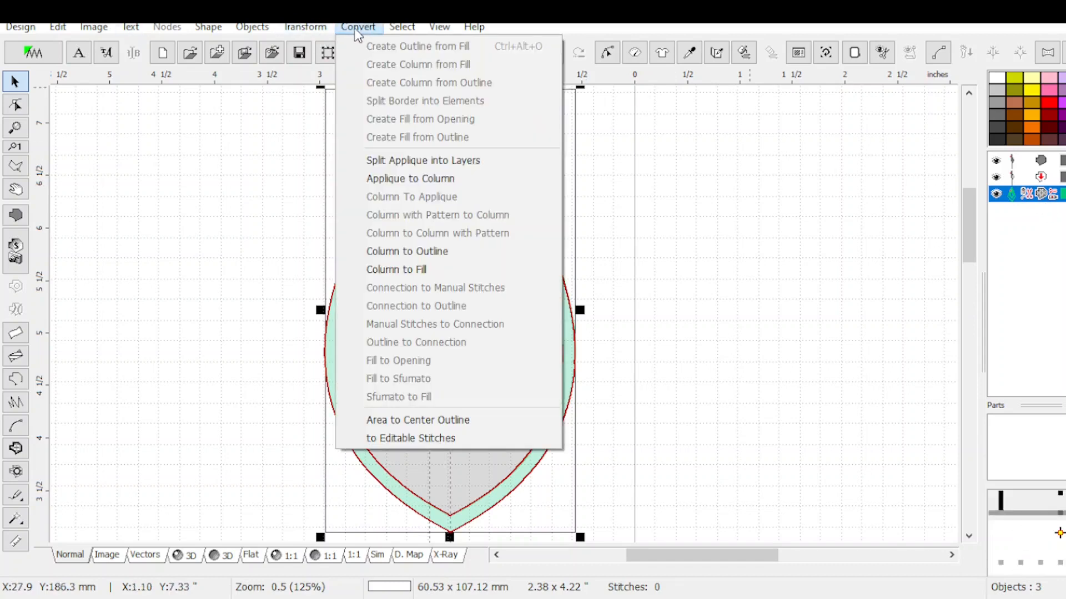
pyautogui.click(404, 163)
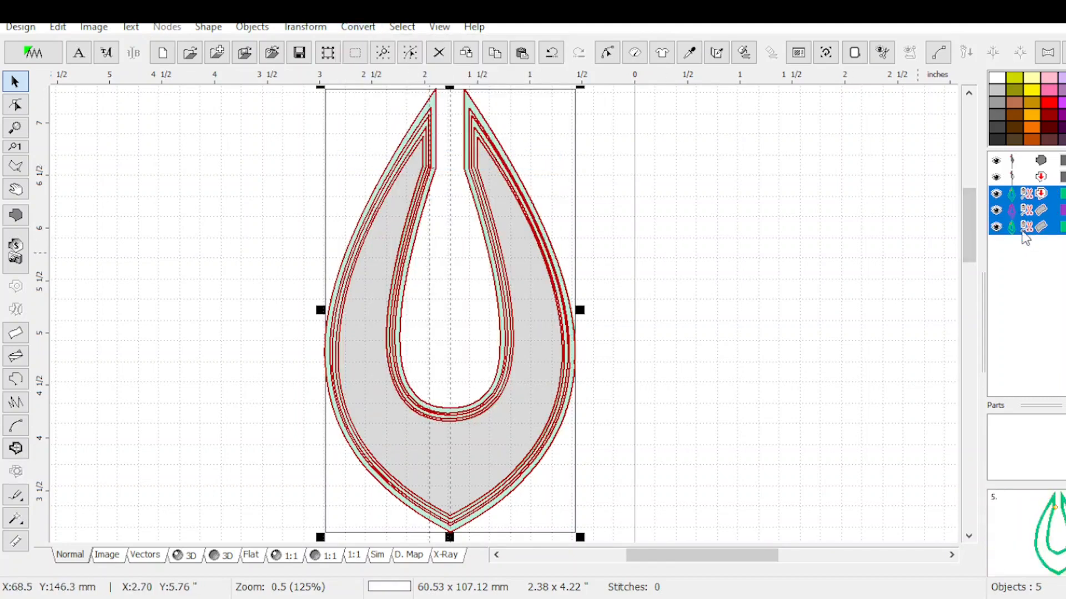
# Select the applique's separated outline layer, and hide the original gray fill and gray outline objects.
pyautogui.click(1048, 199)
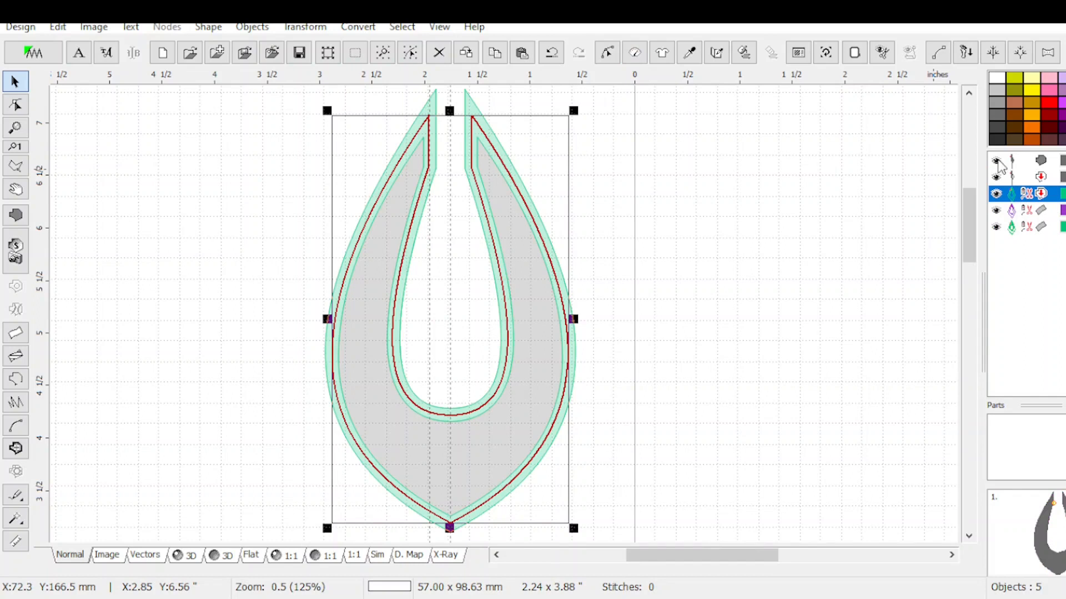
pyautogui.click(996, 178)
pyautogui.click(997, 177)
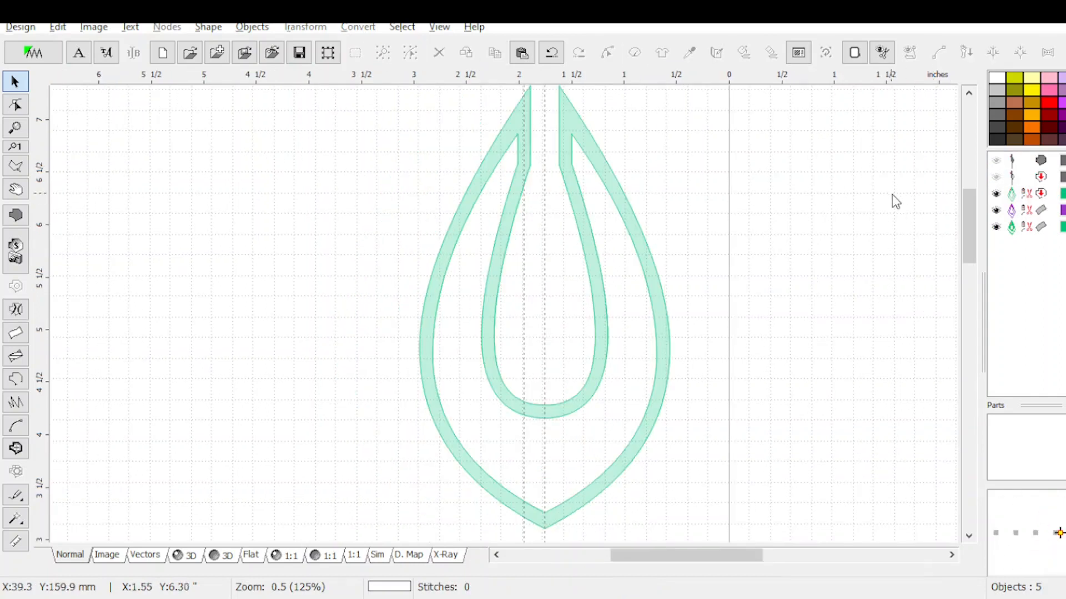
# Duplicate the applique's green outline layer and place the copy directly after the original as a blue layer.
pyautogui.click(1041, 195)
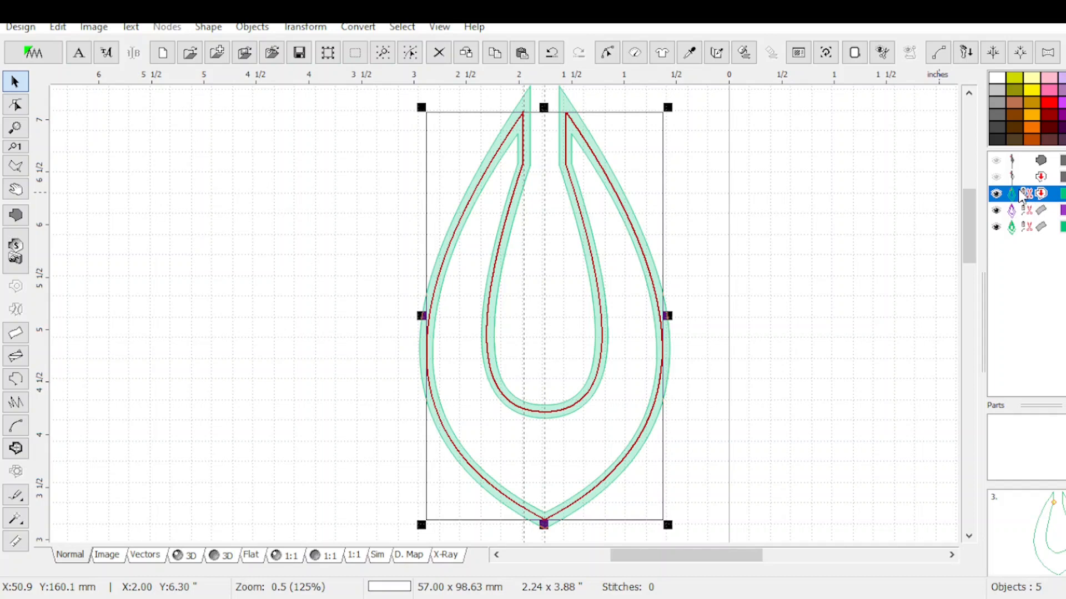
pyautogui.hotkey('ctrl', 'd')
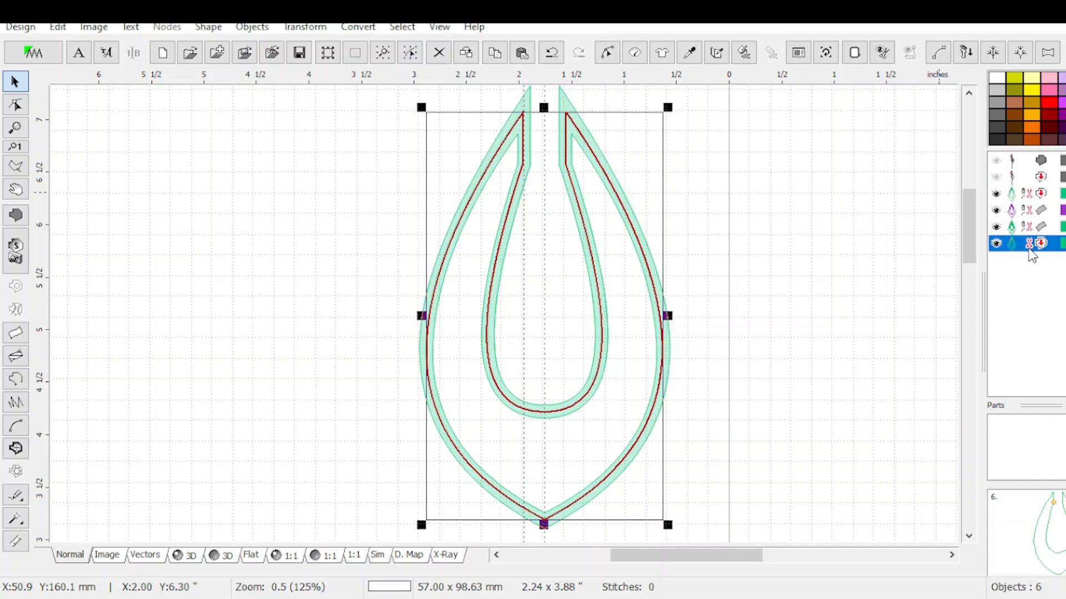
pyautogui.rightClick(1014, 207)
pyautogui.click(1026, 205)
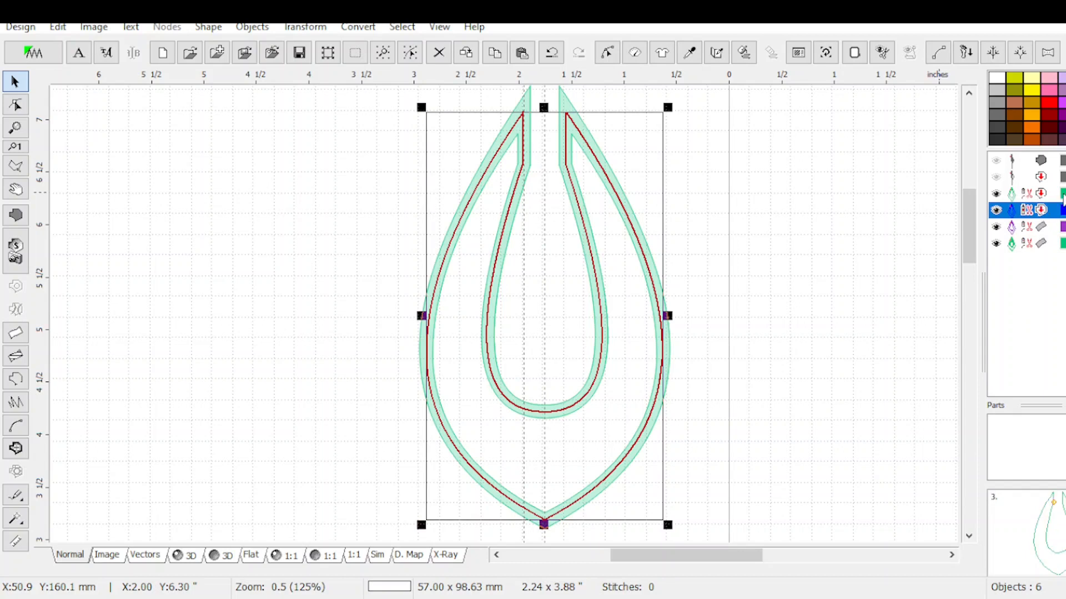
pyautogui.click(1039, 194)
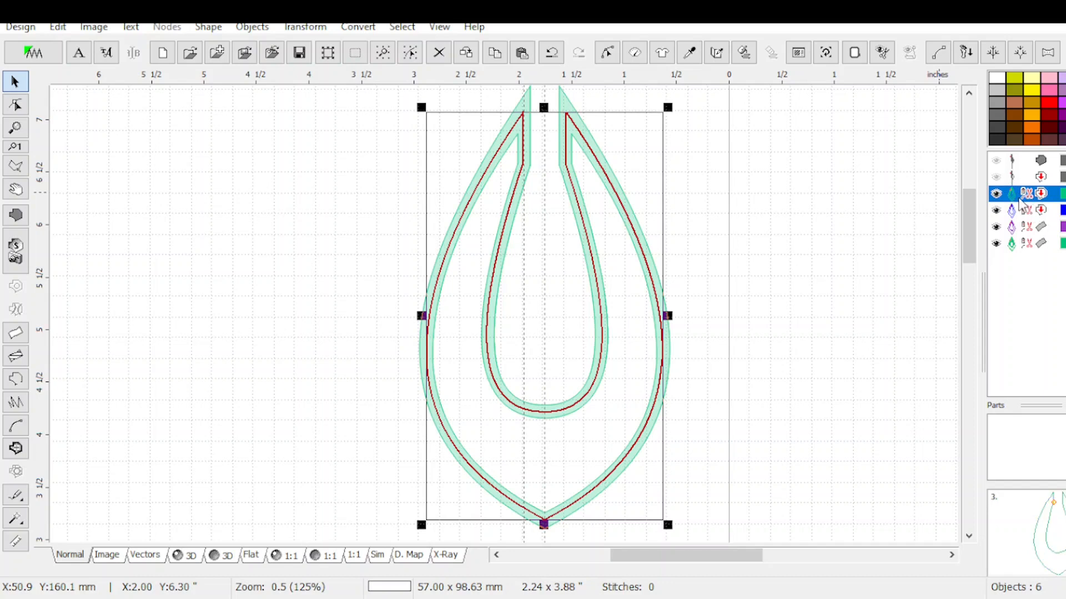
pyautogui.click(1041, 215)
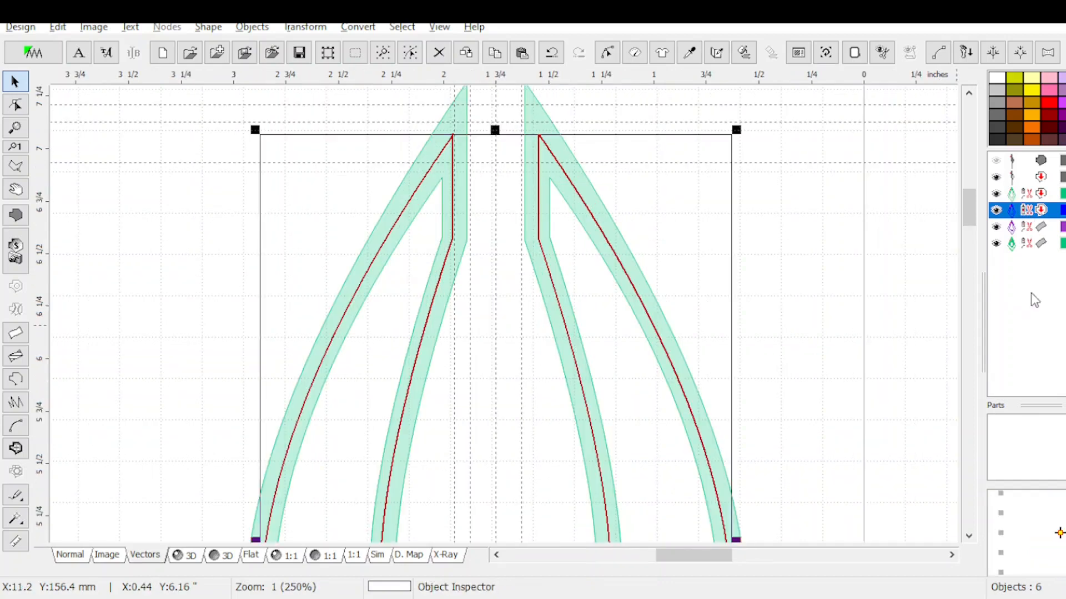
# Generate stitches for the applique's narrow purple zigzag layer and preview them in 3D.
pyautogui.click(1040, 228)
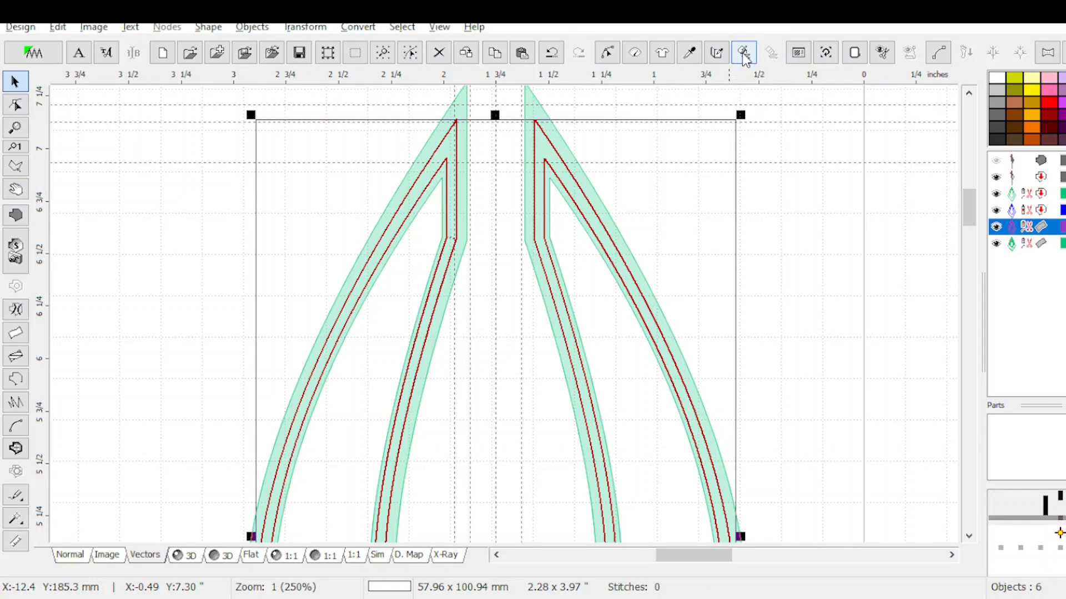
pyautogui.click(744, 59)
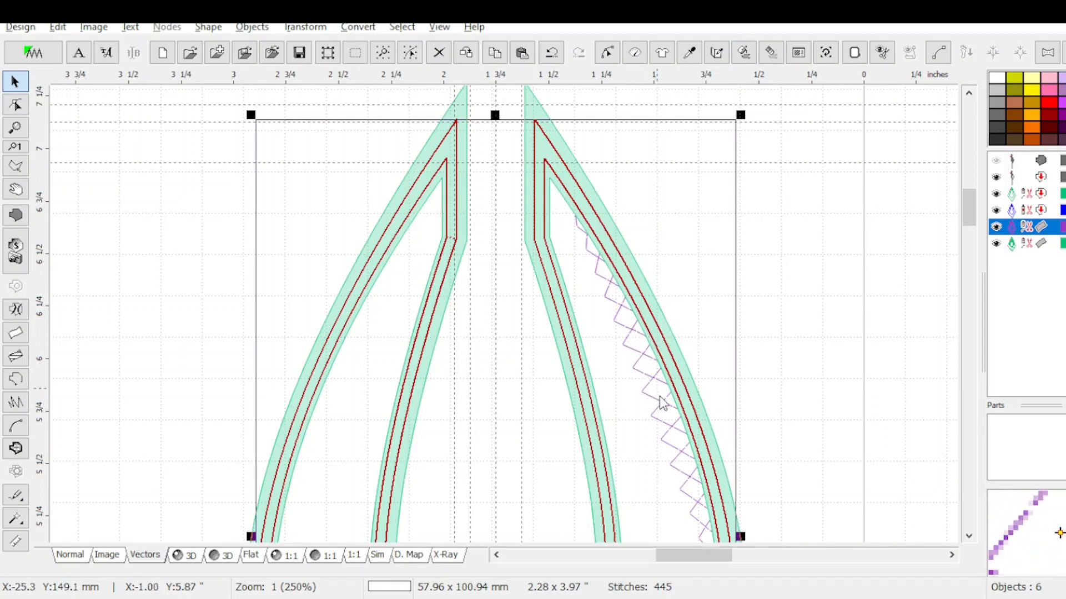
pyautogui.scroll(-3, 947, 183)
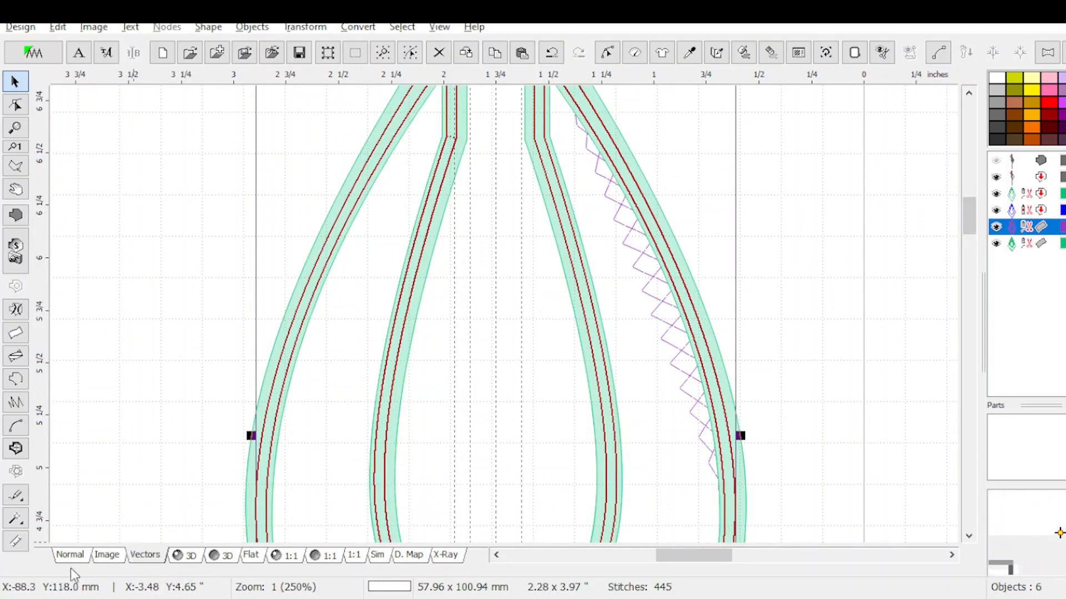
pyautogui.click(178, 556)
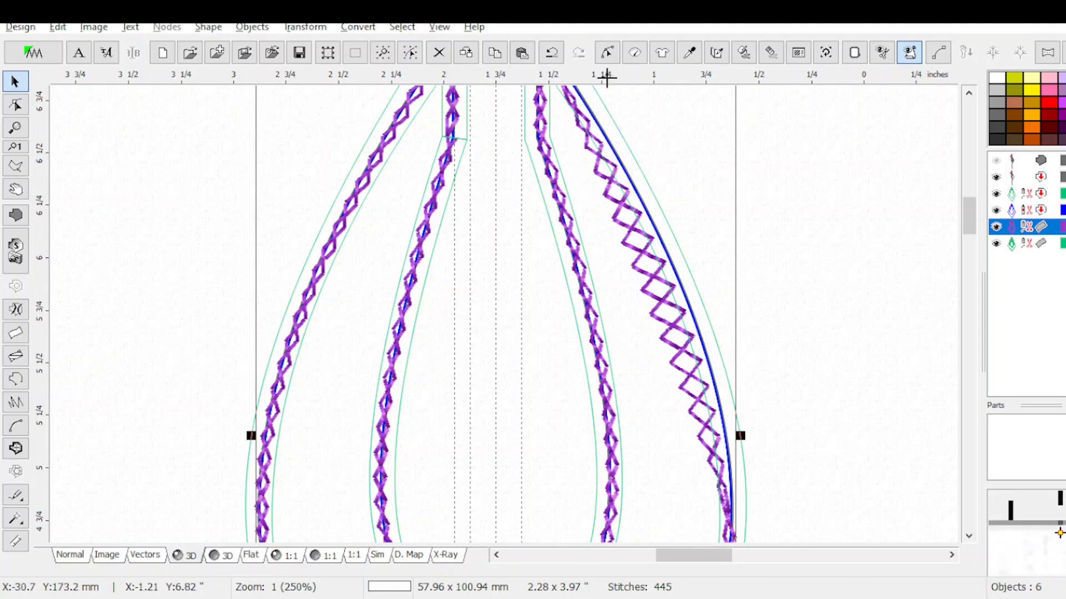
# Turn off Auto Corners for the purple zigzag layer, apply it, check the regenerated stitches along the teardrop and accept the parameters.
pyautogui.click(635, 53)
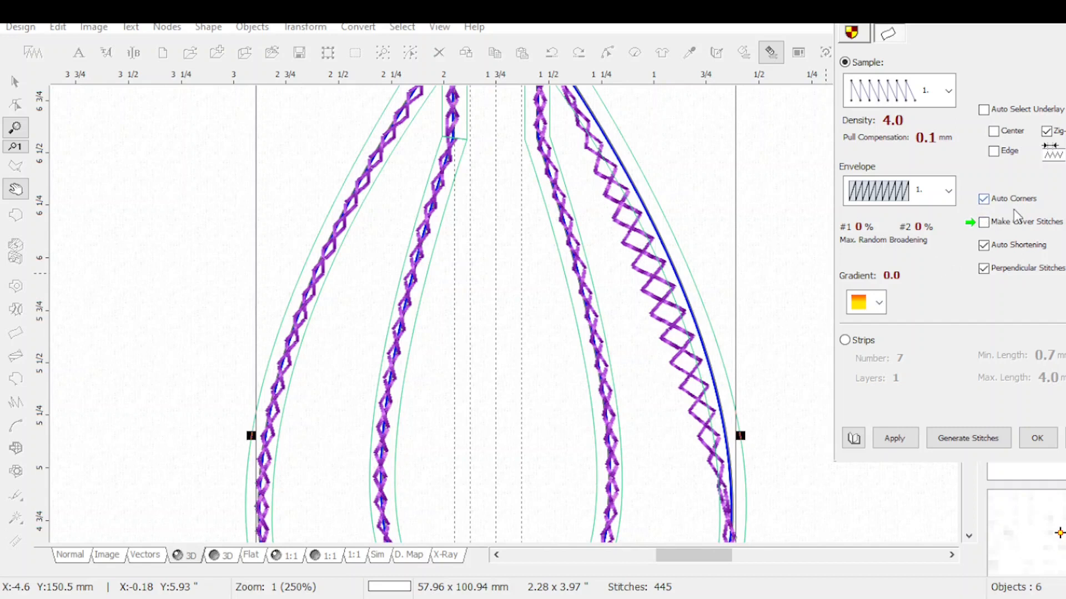
pyautogui.click(984, 200)
pyautogui.click(894, 442)
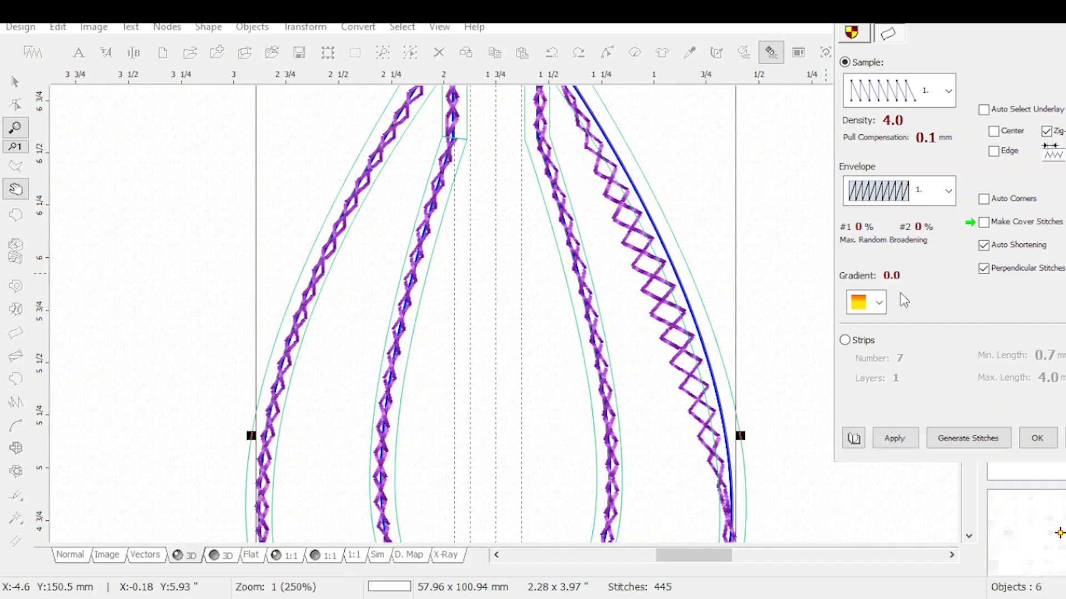
pyautogui.click(895, 439)
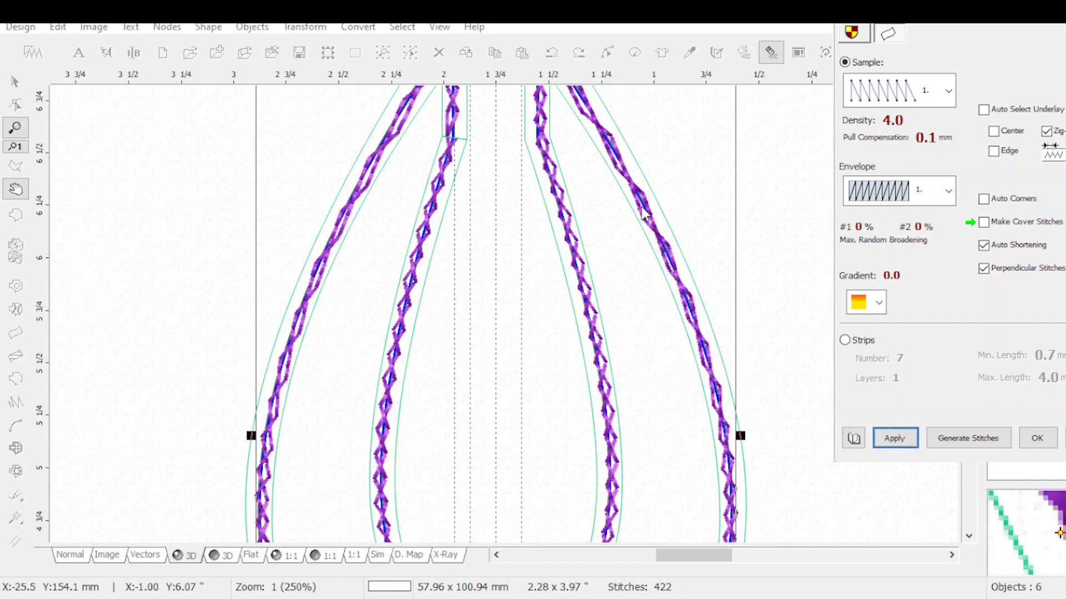
pyautogui.scroll(2, 671, 203)
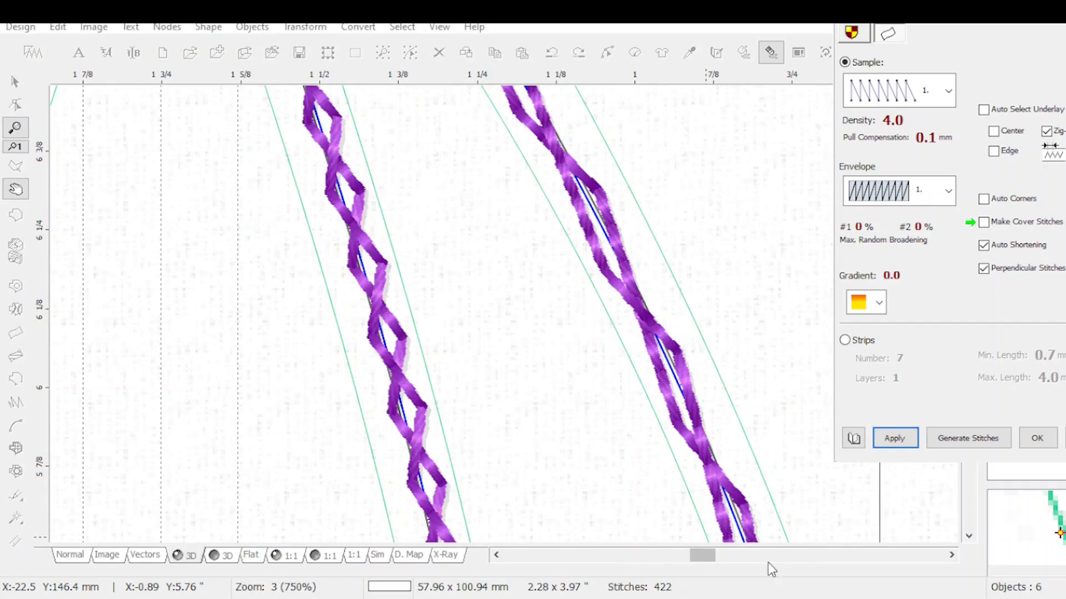
pyautogui.scroll(-1, 733, 564)
pyautogui.moveTo(703, 554)
pyautogui.mouseDown()
pyautogui.moveTo(690, 560)
pyautogui.moveTo(701, 563)
pyautogui.mouseUp()
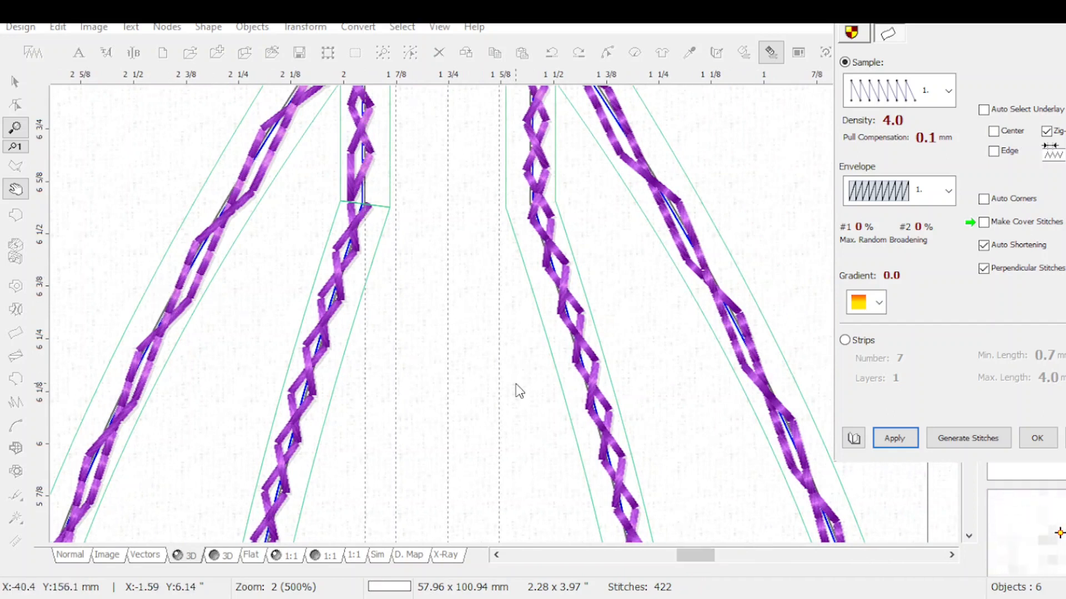
pyautogui.scroll(-2, 516, 377)
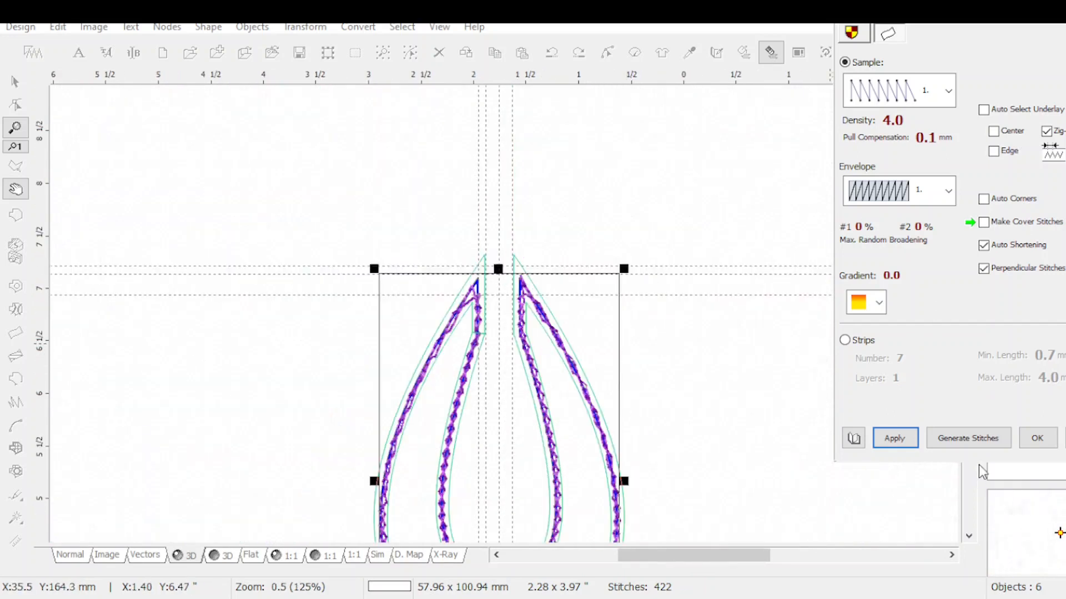
pyautogui.scroll(-5, 967, 491)
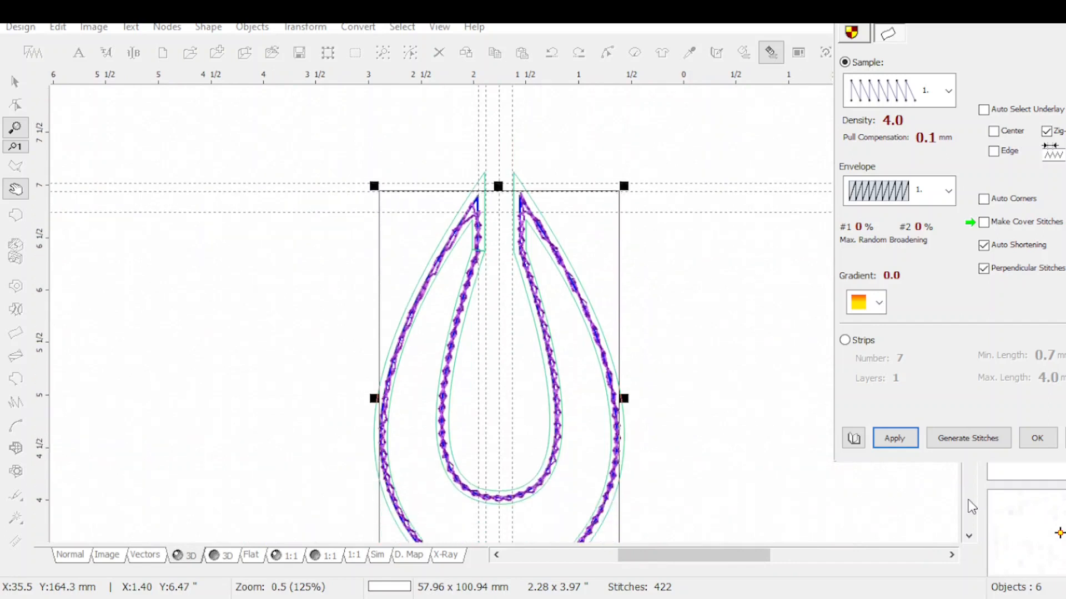
pyautogui.scroll(-1, 968, 499)
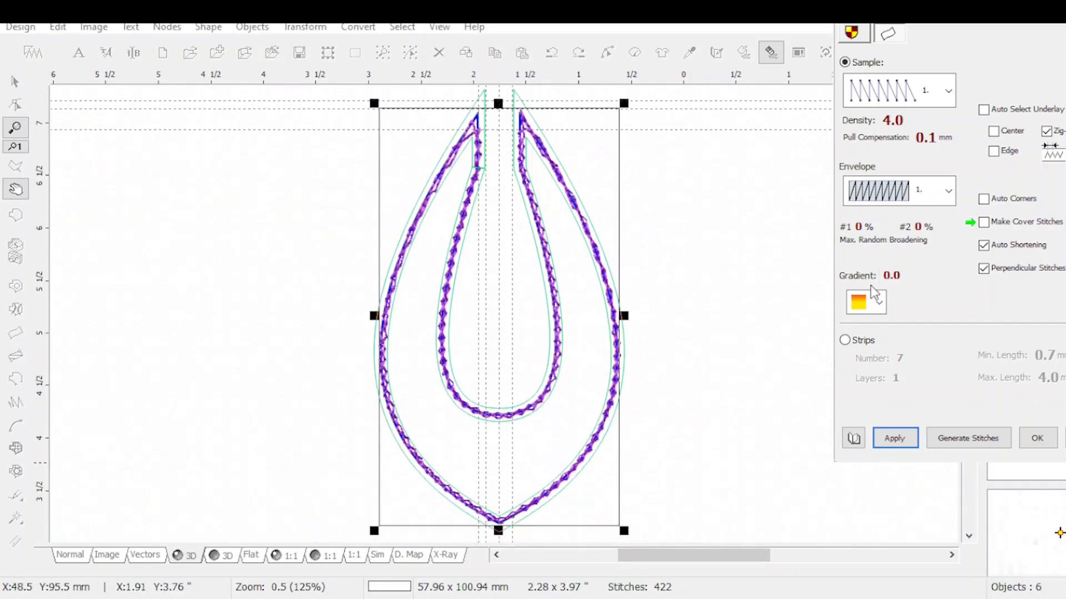
pyautogui.click(1036, 438)
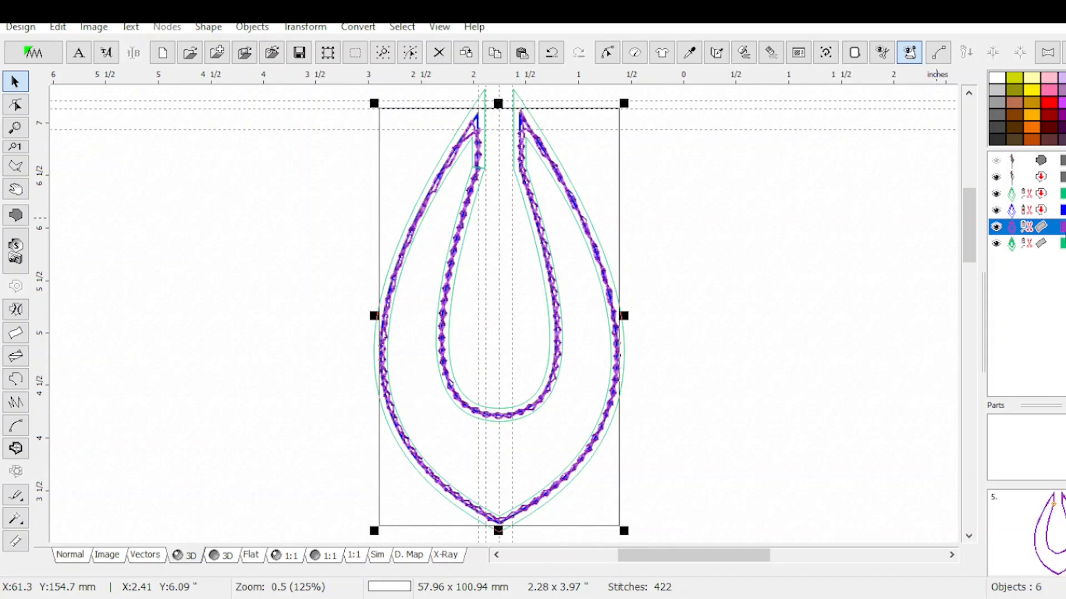
pyautogui.rightClick(1062, 228)
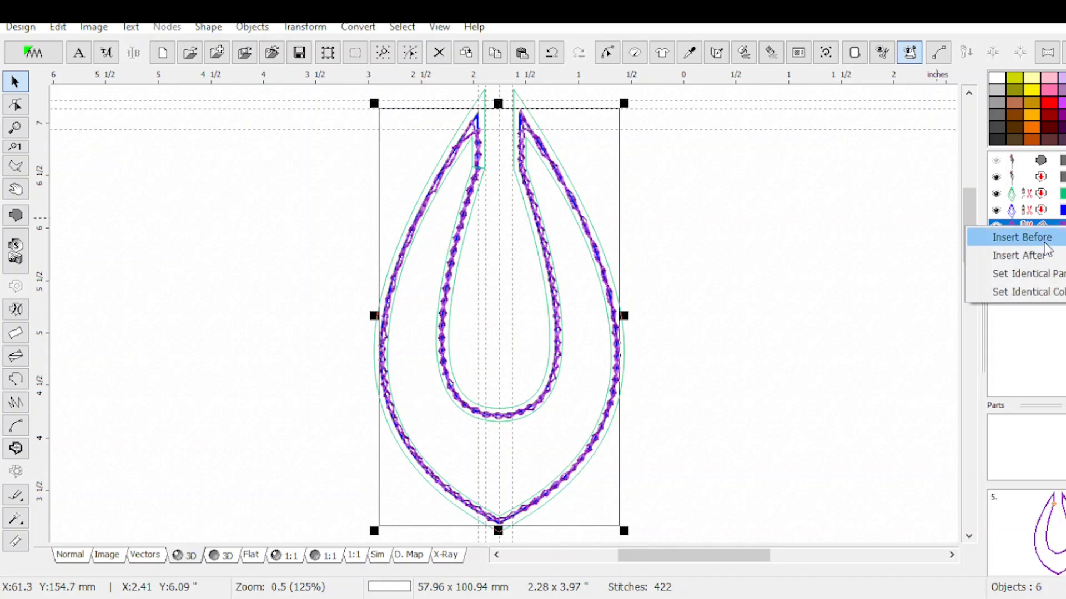
pyautogui.click(1061, 293)
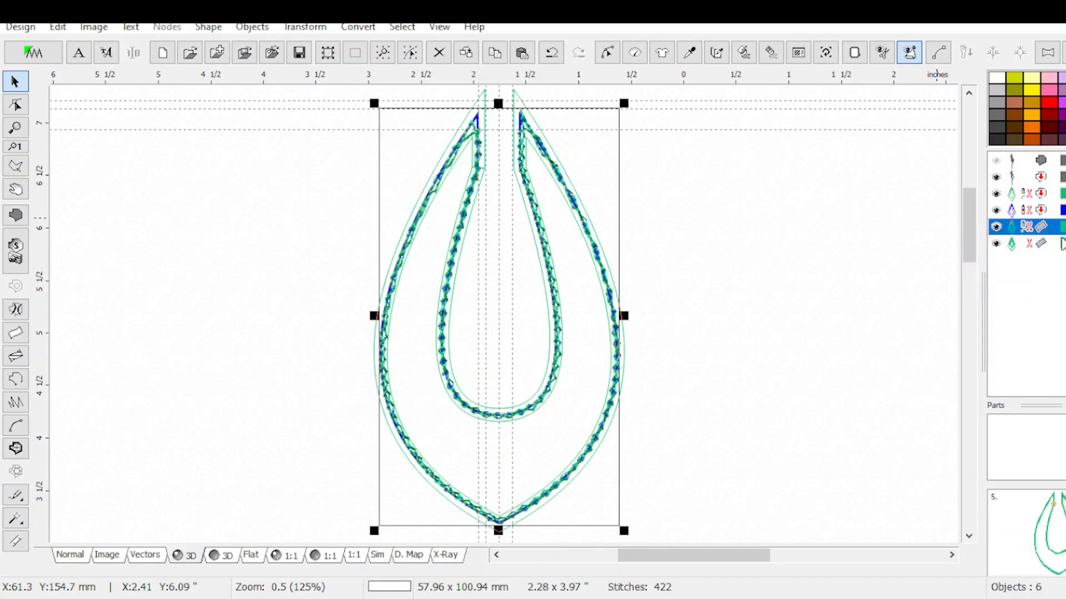
pyautogui.hotkey('ctrl', 'z')
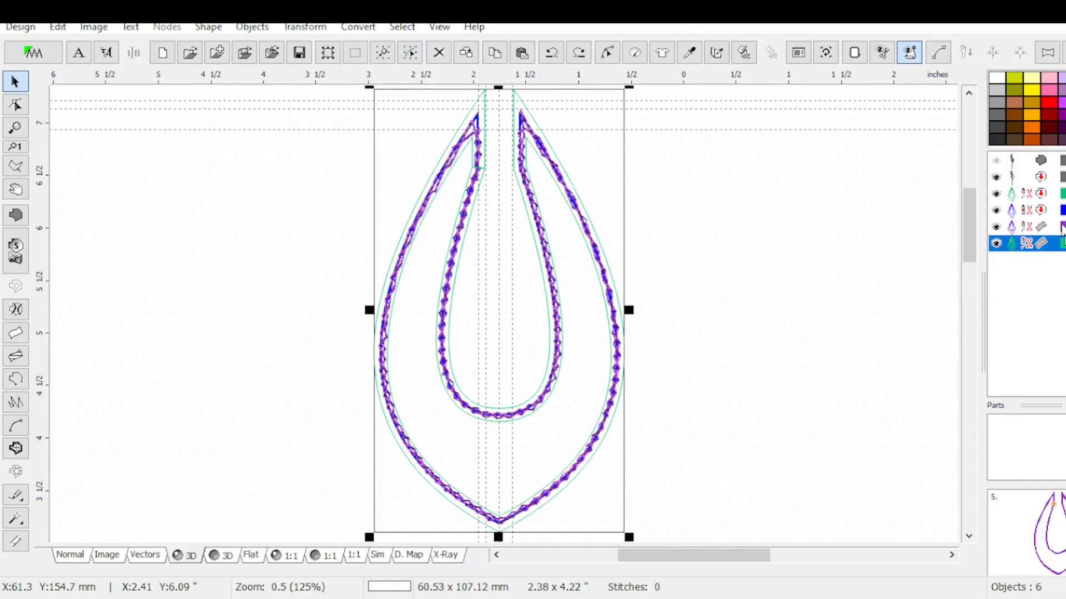
# Set the purple zigzag layer to the identical green colour of the border column below it.
pyautogui.rightClick(1061, 230)
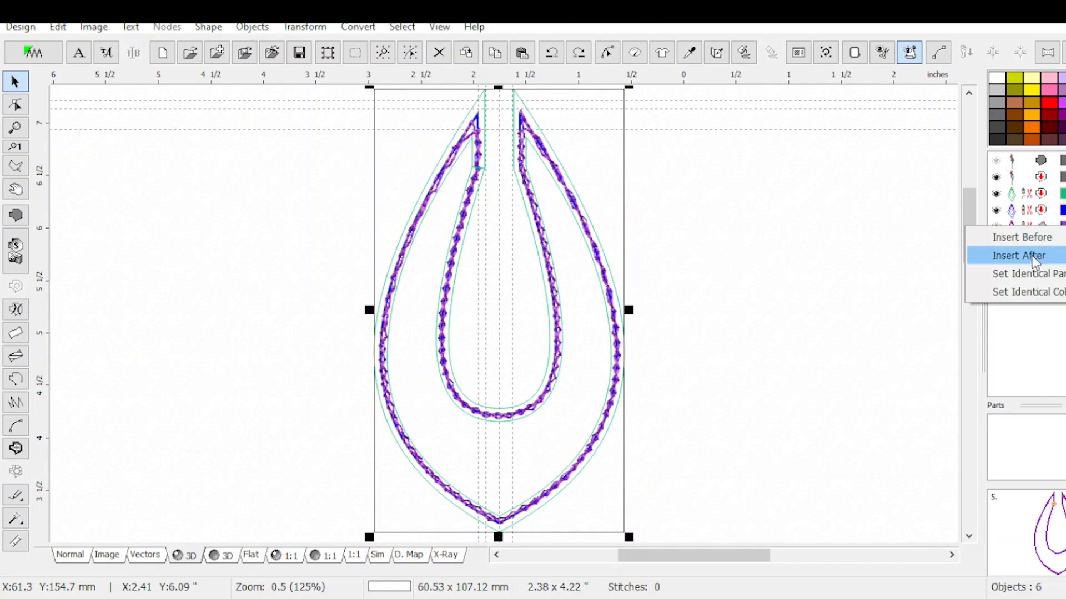
pyautogui.click(1029, 291)
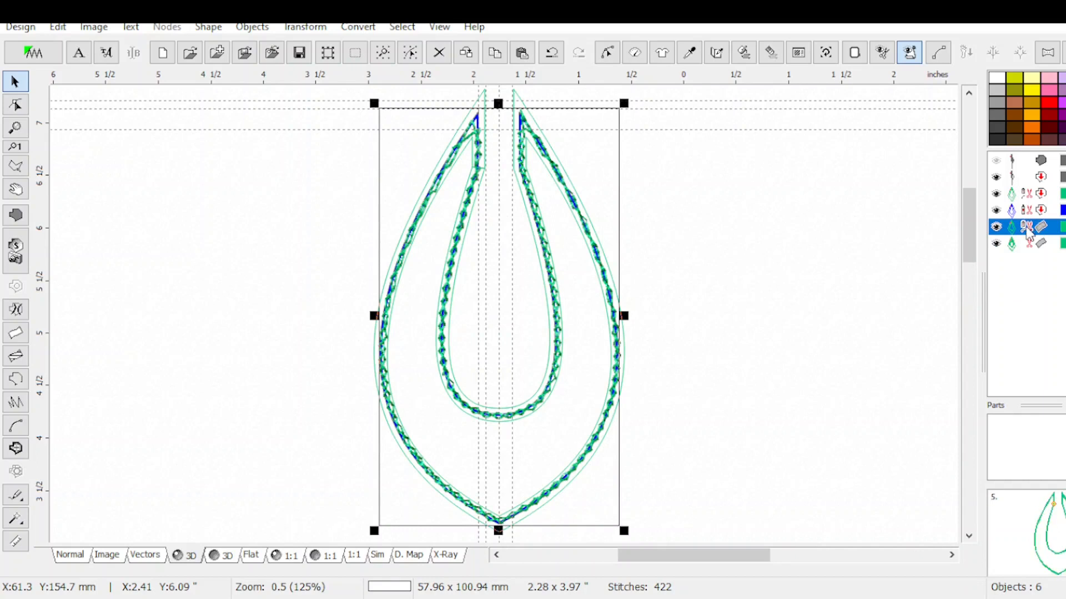
# Examine the nodes and the start and end points of the wide green border column, and leave node editing without changes.
pyautogui.scroll(1, 543, 245)
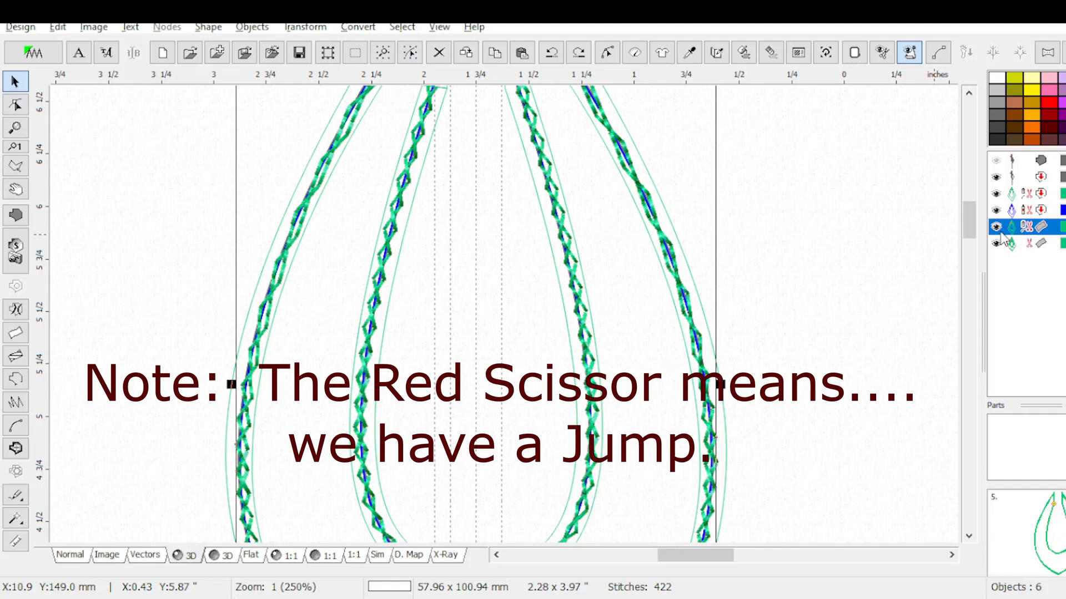
pyautogui.click(1030, 245)
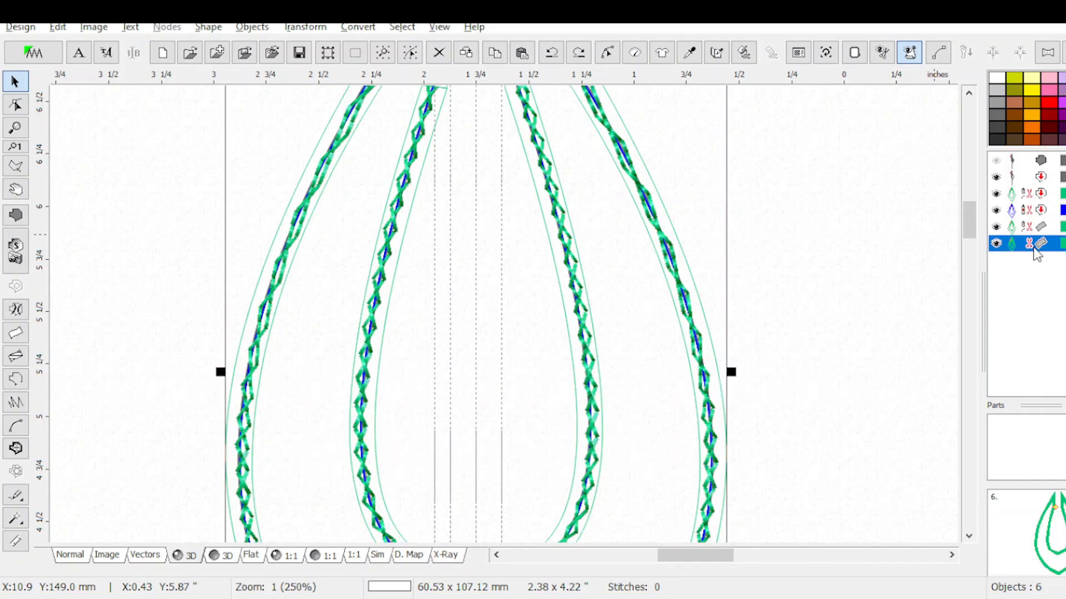
pyautogui.moveTo(969, 233); pyautogui.dragTo(967, 218)
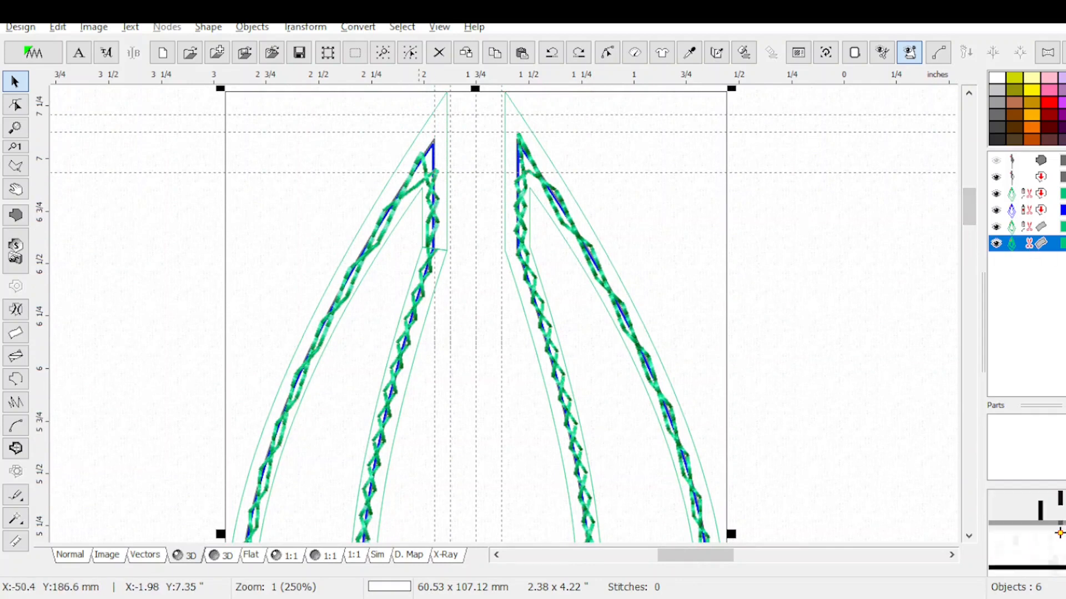
pyautogui.click(608, 52)
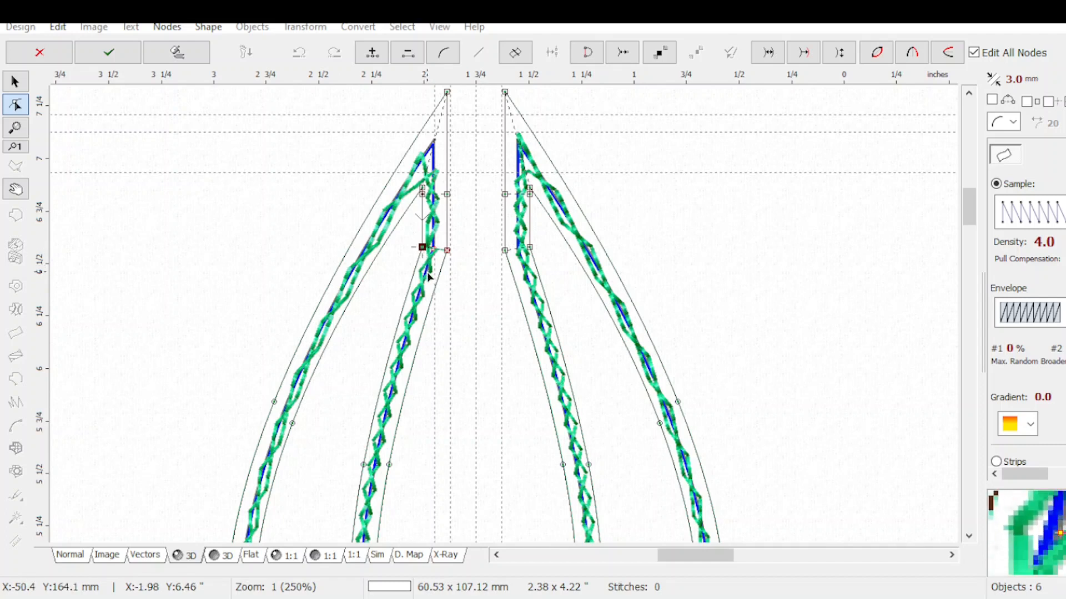
pyautogui.click(432, 289)
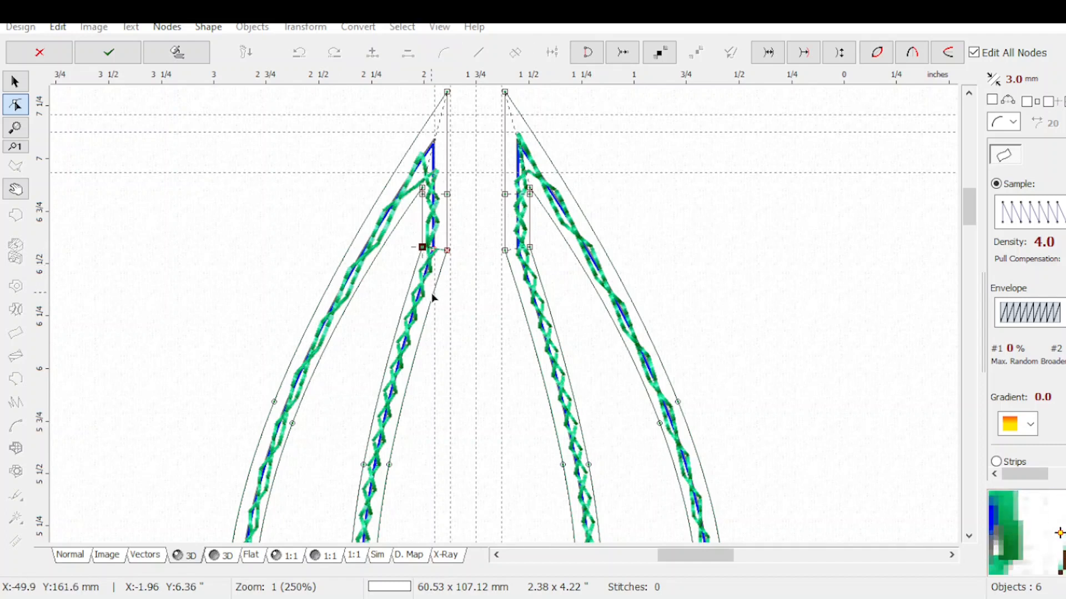
pyautogui.click(407, 254)
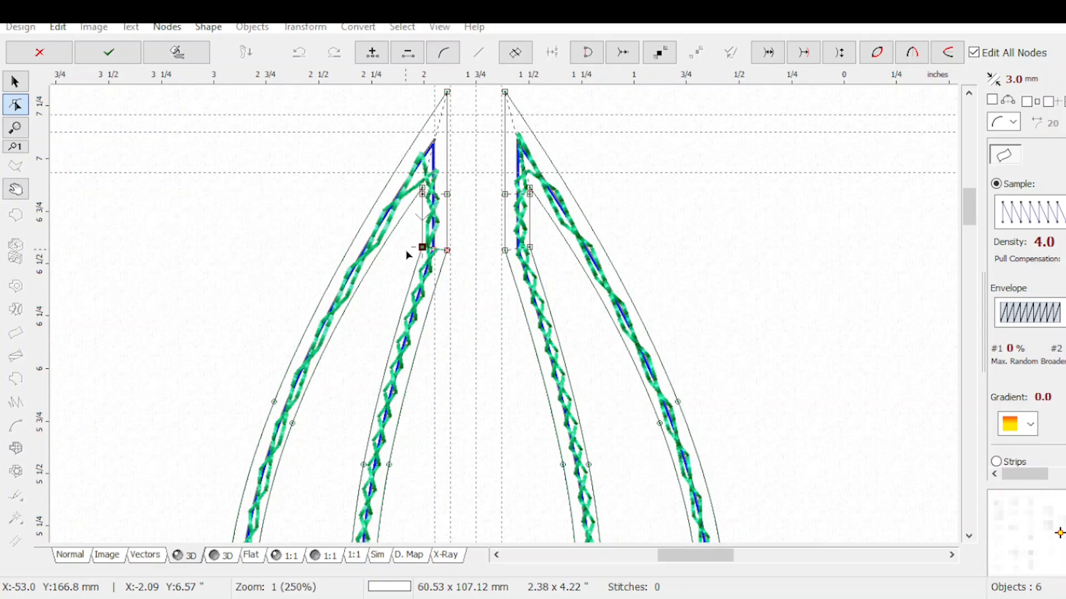
pyautogui.press('Escape')
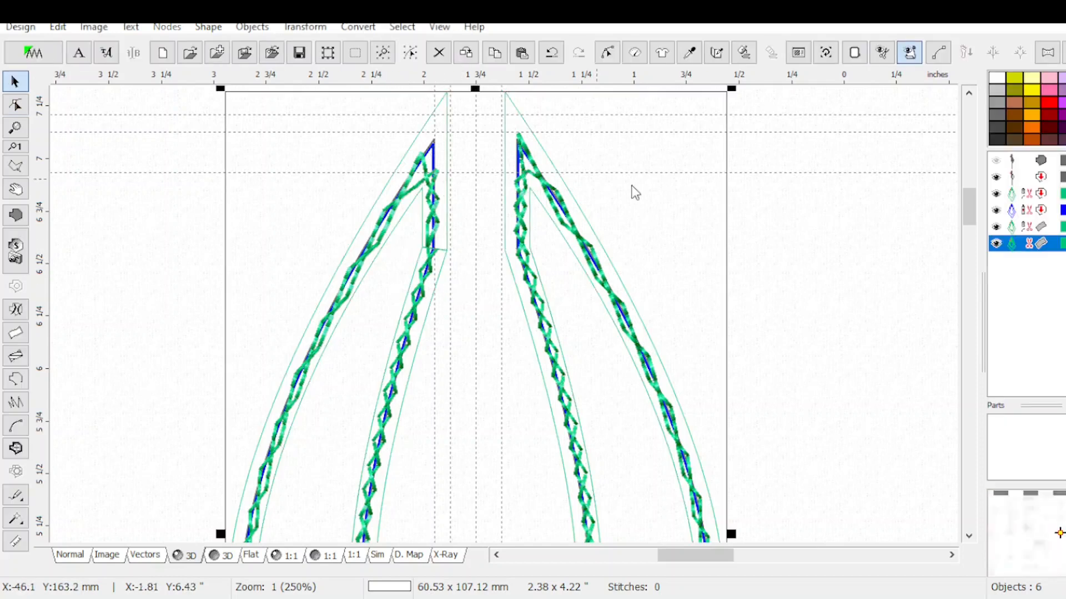
# Examine the start and end nodes of the narrow green zigzag layer at the inner left corner, and leave node editing without changes.
pyautogui.click(1027, 230)
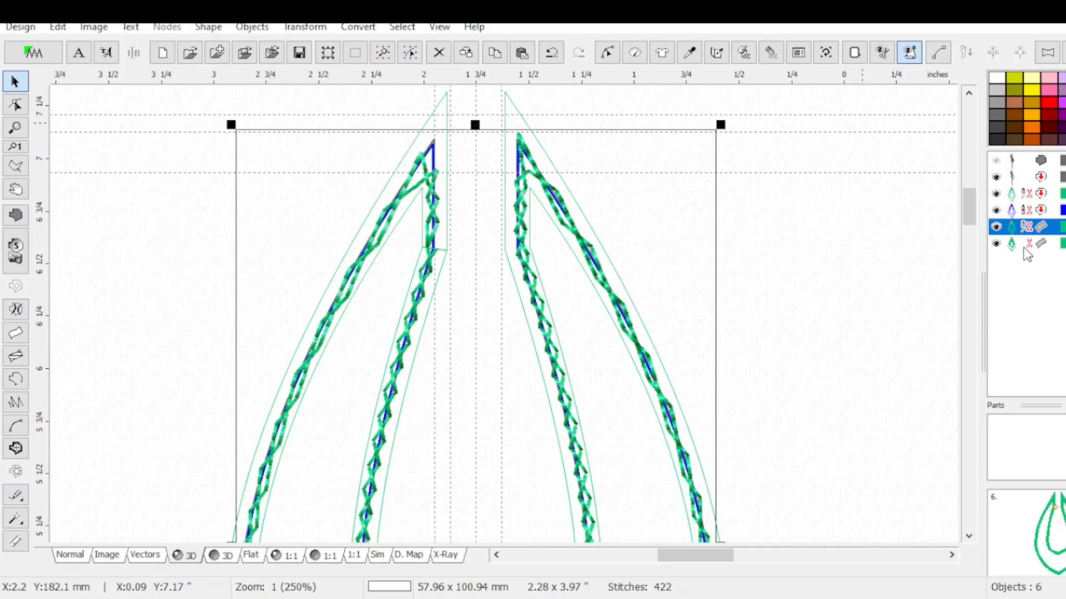
pyautogui.click(1026, 244)
pyautogui.click(1023, 227)
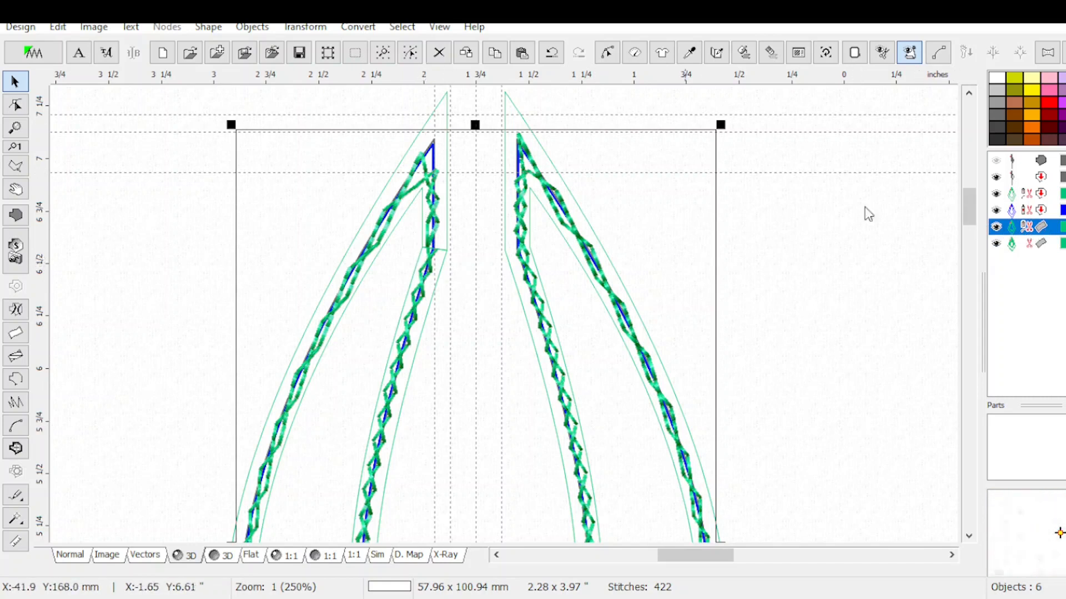
pyautogui.click(608, 53)
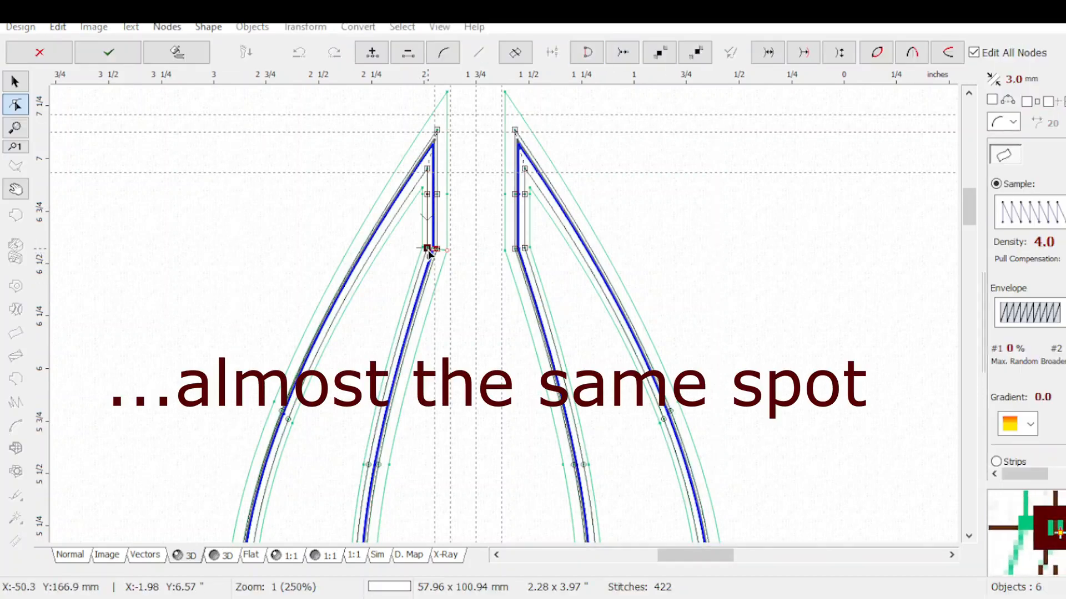
pyautogui.scroll(1, 419, 259)
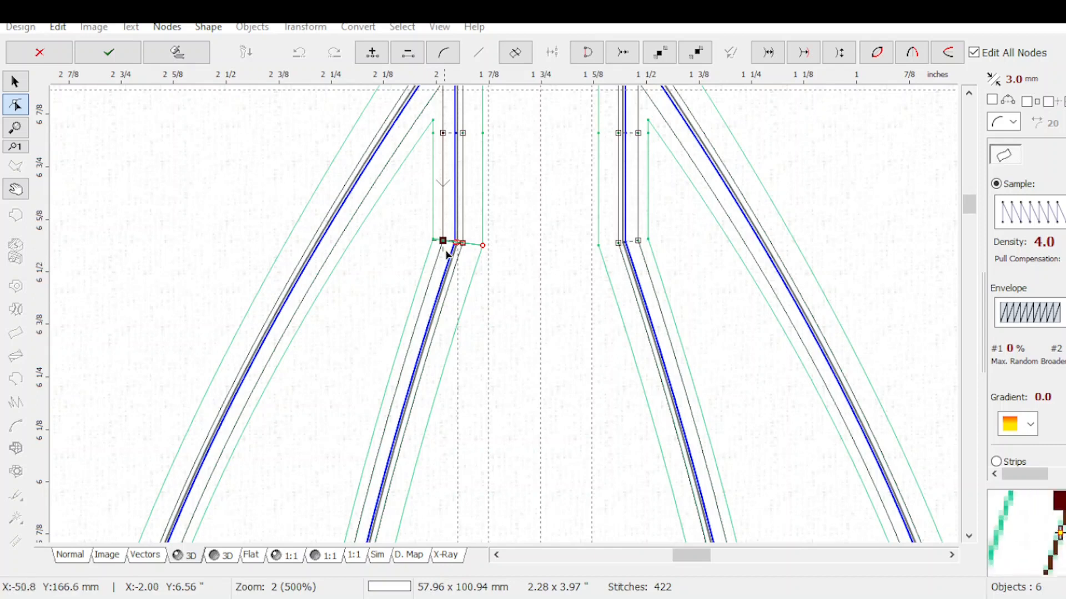
pyautogui.scroll(2, 441, 244)
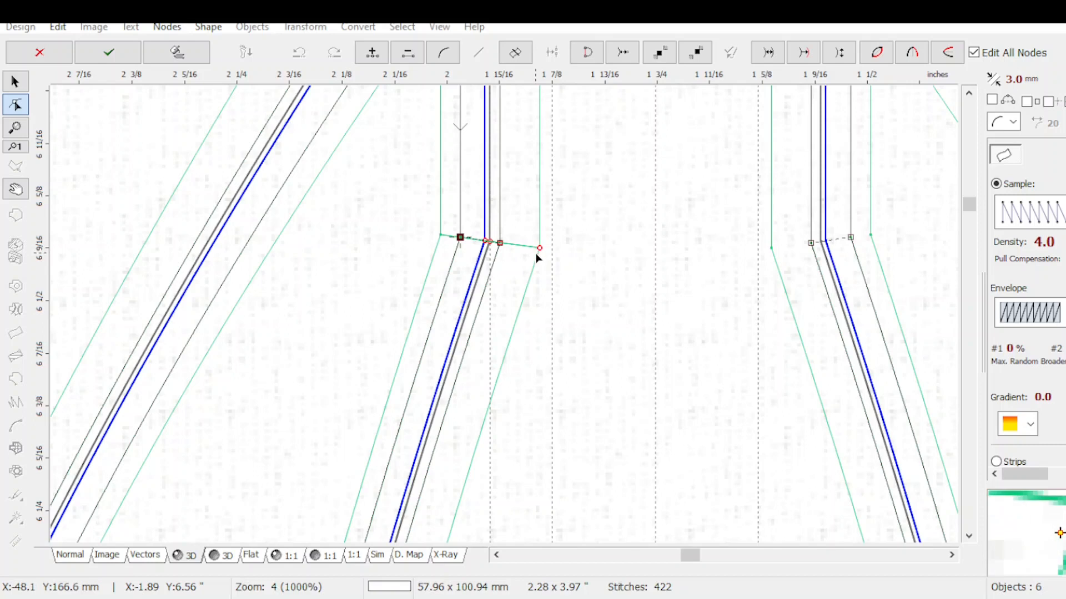
pyautogui.click(452, 239)
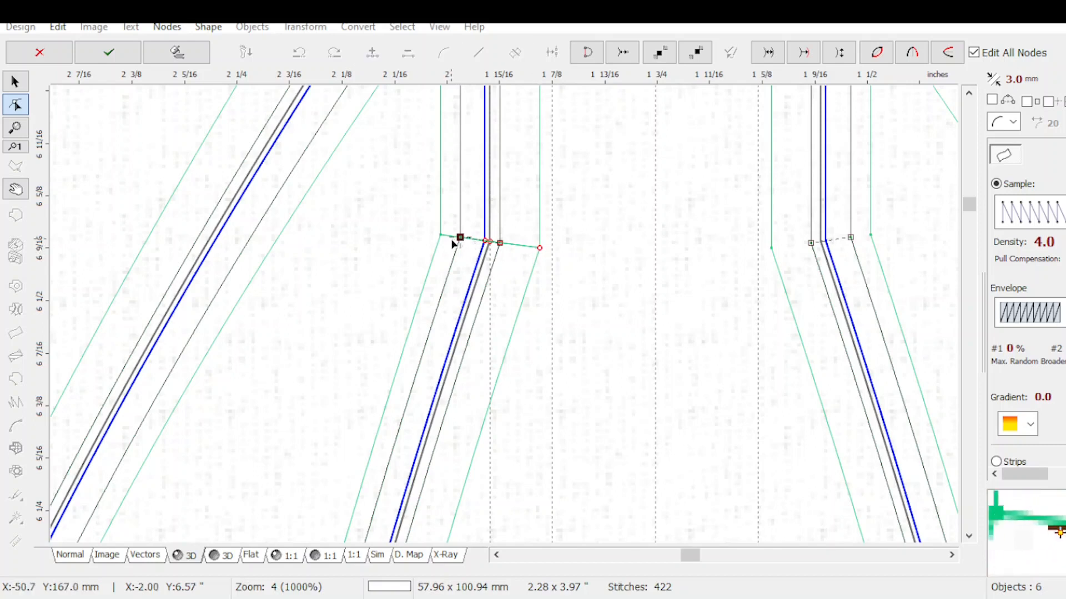
pyautogui.click(452, 240)
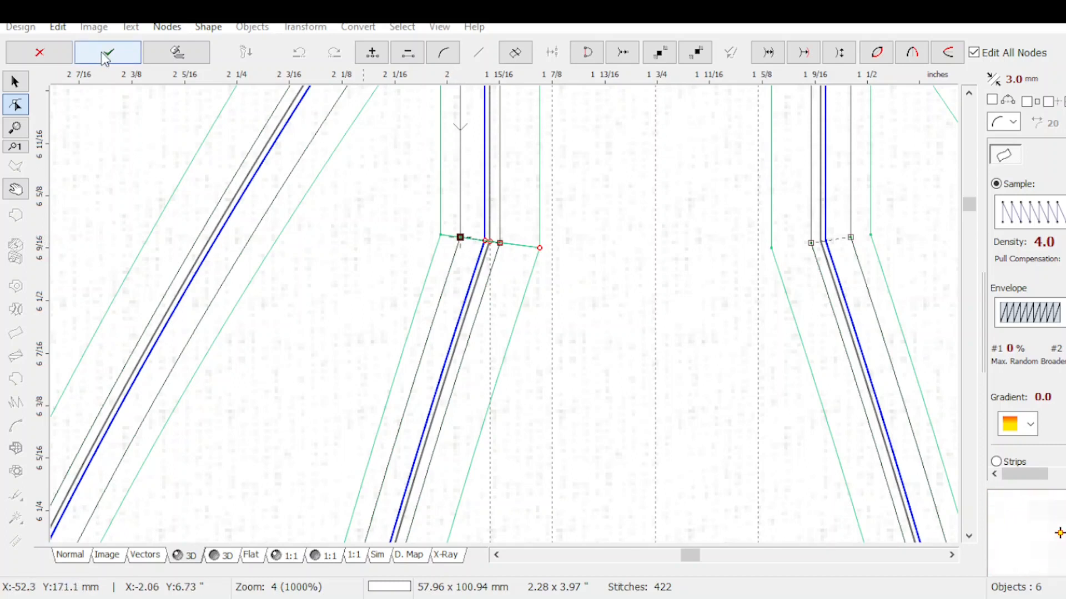
pyautogui.click(45, 60)
# Insert a connection before the wide green border column to link it with the zigzag layer above it.
pyautogui.scroll(-3, 356, 57)
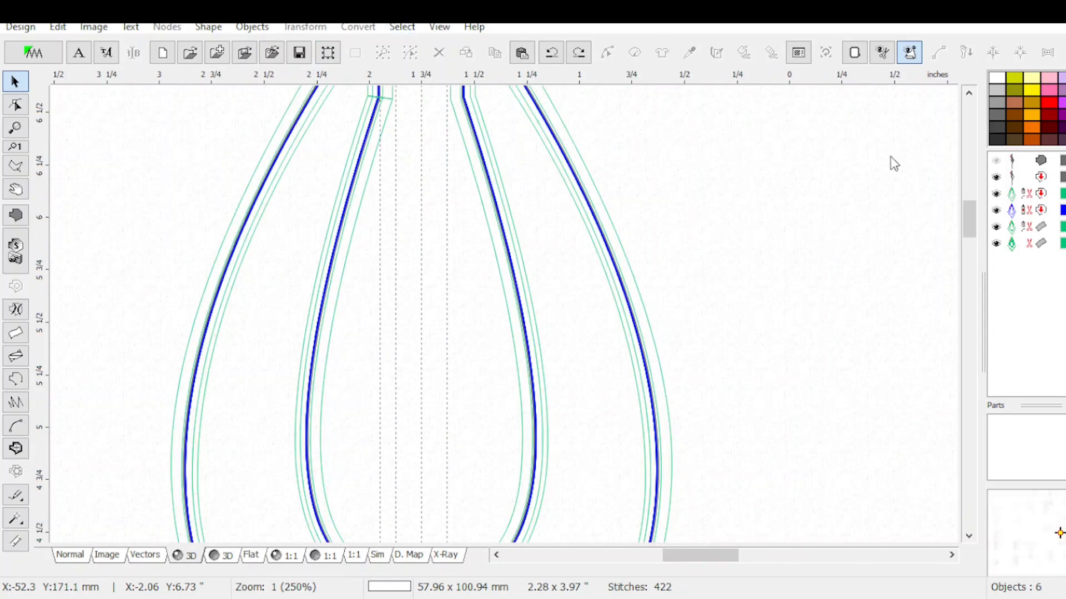
pyautogui.scroll(2, 971, 217)
pyautogui.scroll(2, 970, 218)
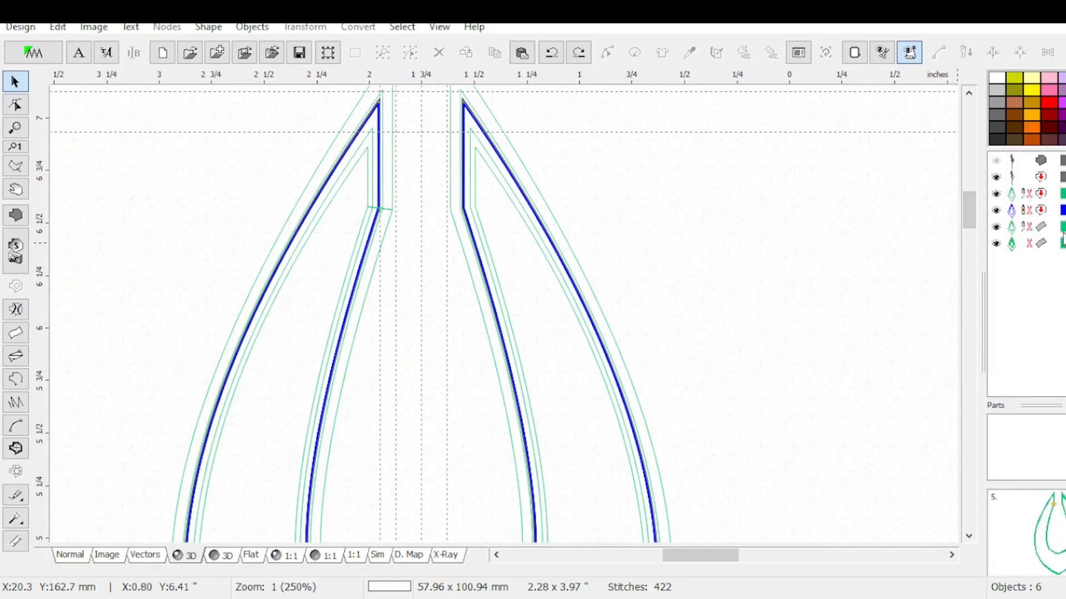
pyautogui.click(1025, 233)
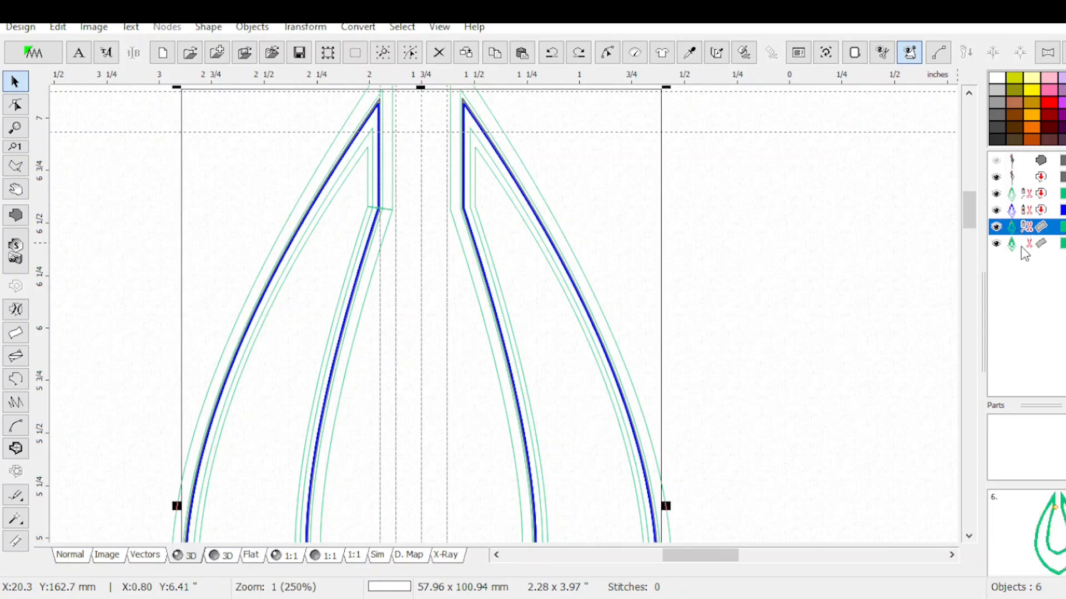
pyautogui.click(1028, 245)
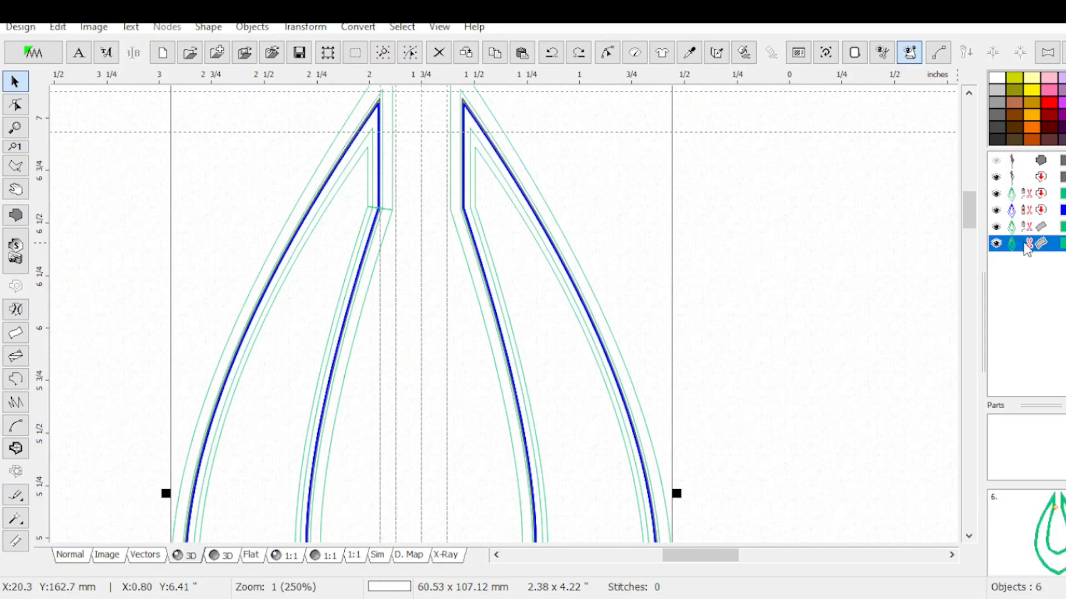
pyautogui.rightClick(1027, 248)
pyautogui.click(1015, 453)
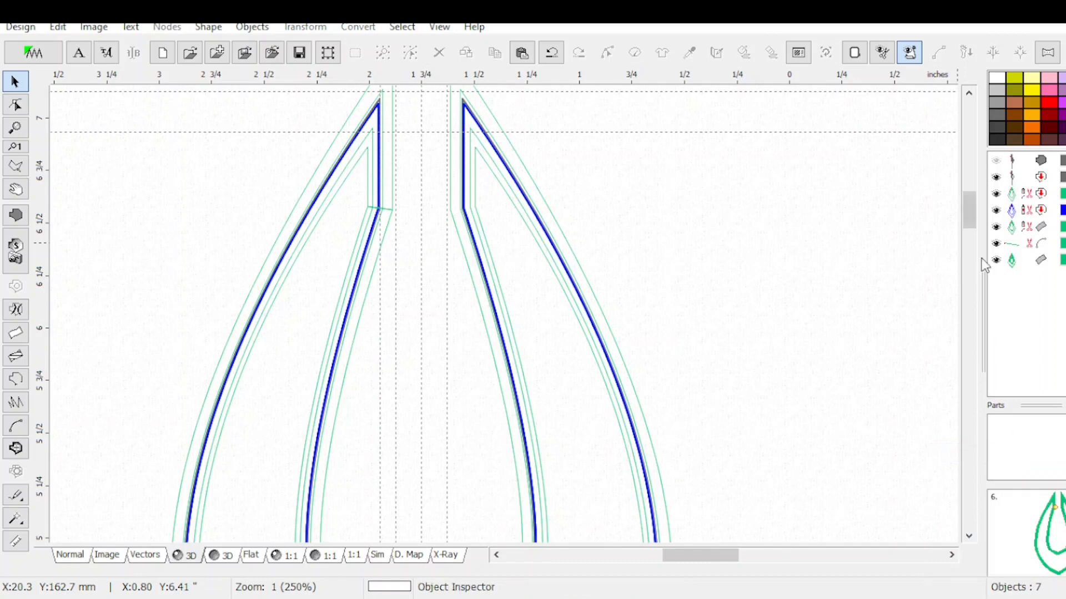
# Generate the stitches of the narrow green zigzag layer again.
pyautogui.click(1036, 232)
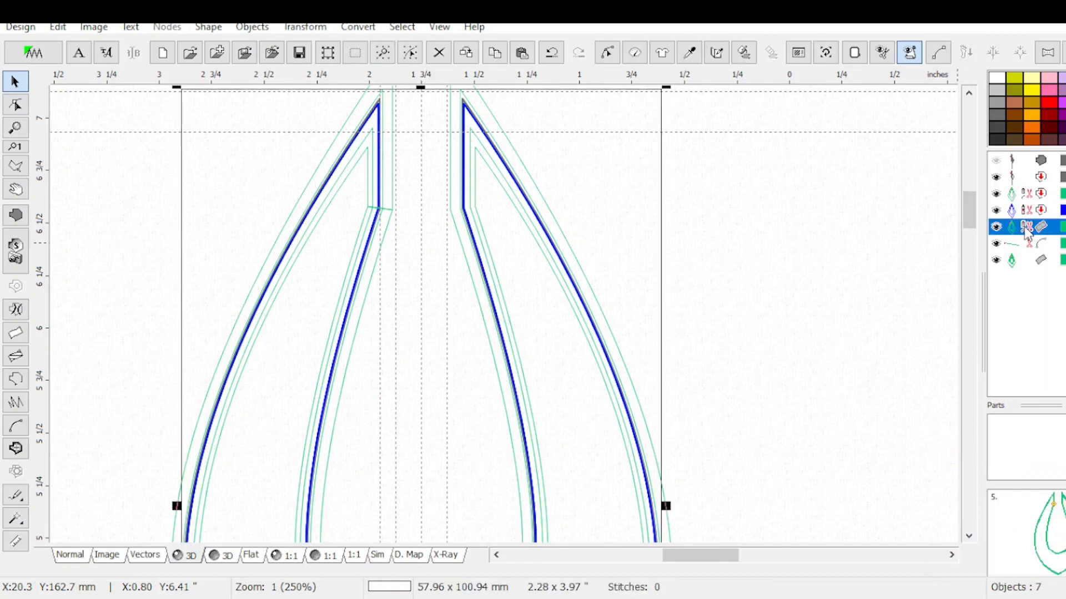
pyautogui.click(1039, 265)
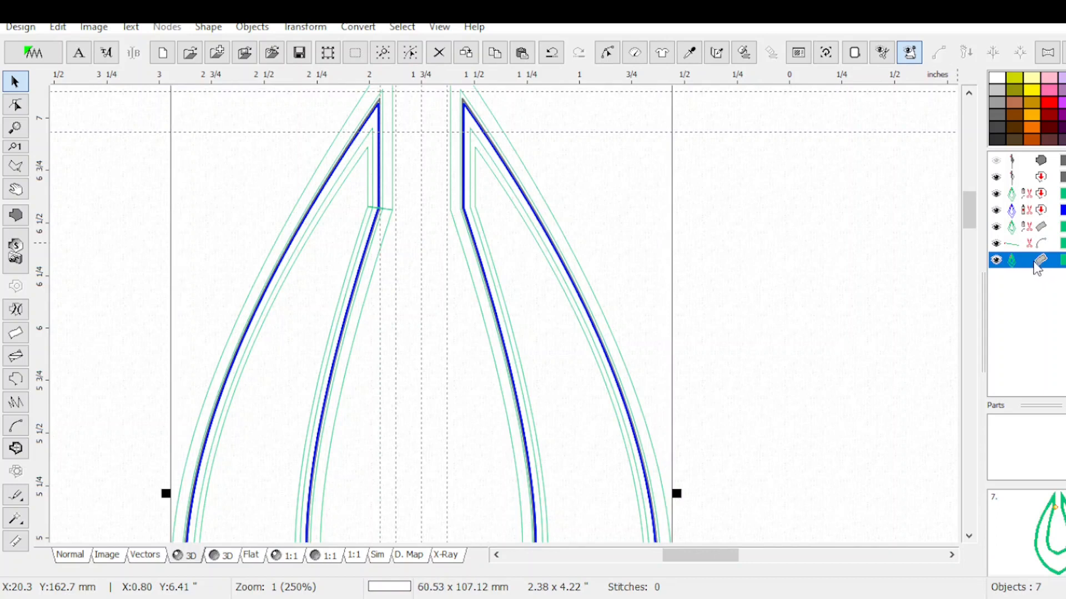
pyautogui.click(1037, 230)
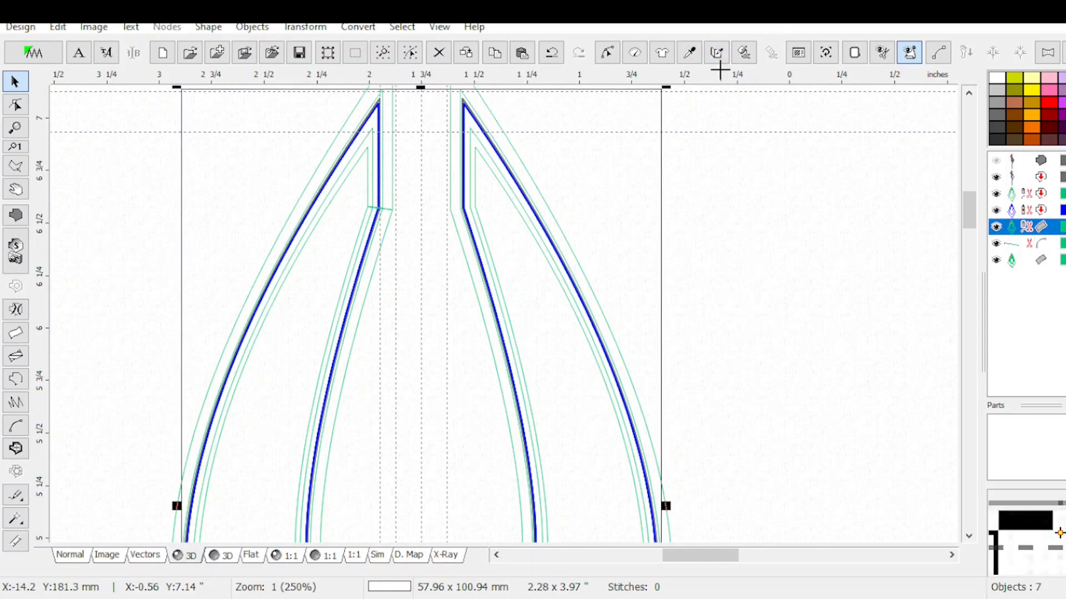
pyautogui.click(742, 52)
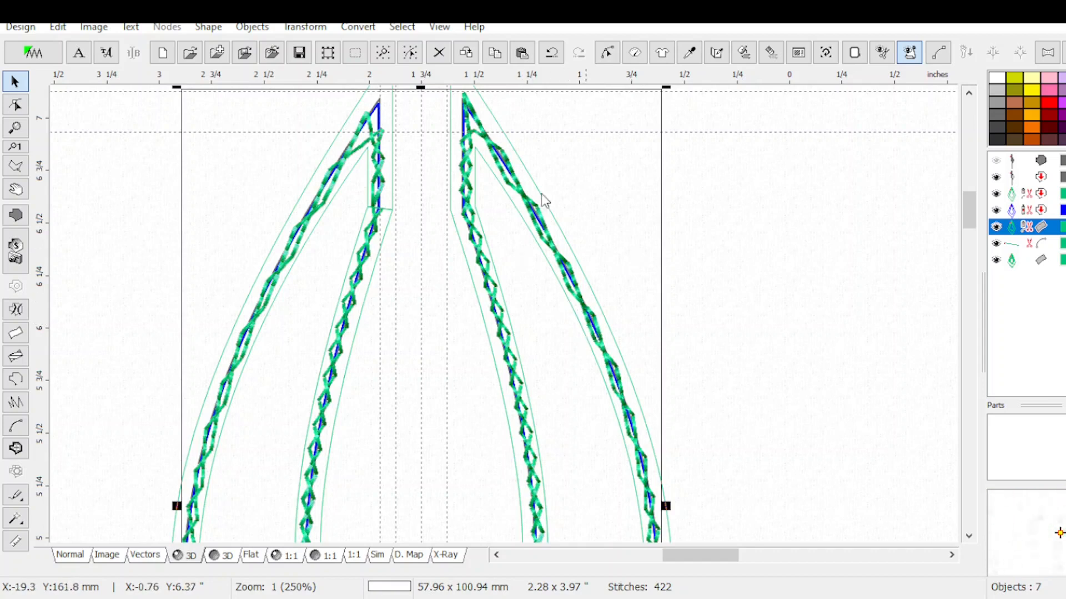
pyautogui.click(1037, 229)
pyautogui.click(1038, 232)
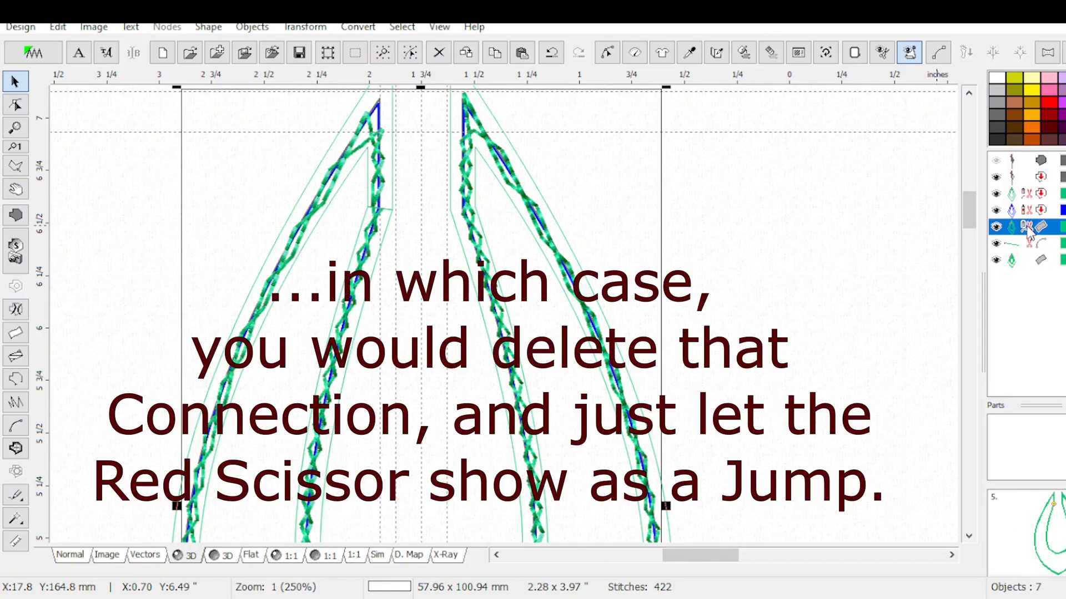
# Inspect the short connection's nodes up close, try deleting the connection, and undo the deletion.
pyautogui.click(1040, 245)
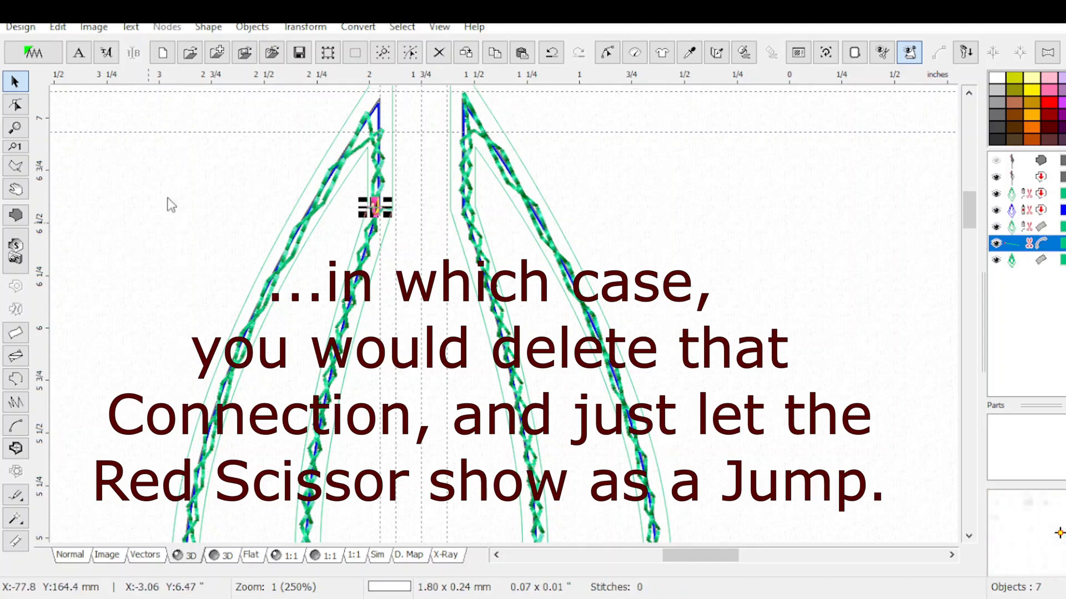
pyautogui.scroll(2, 326, 202)
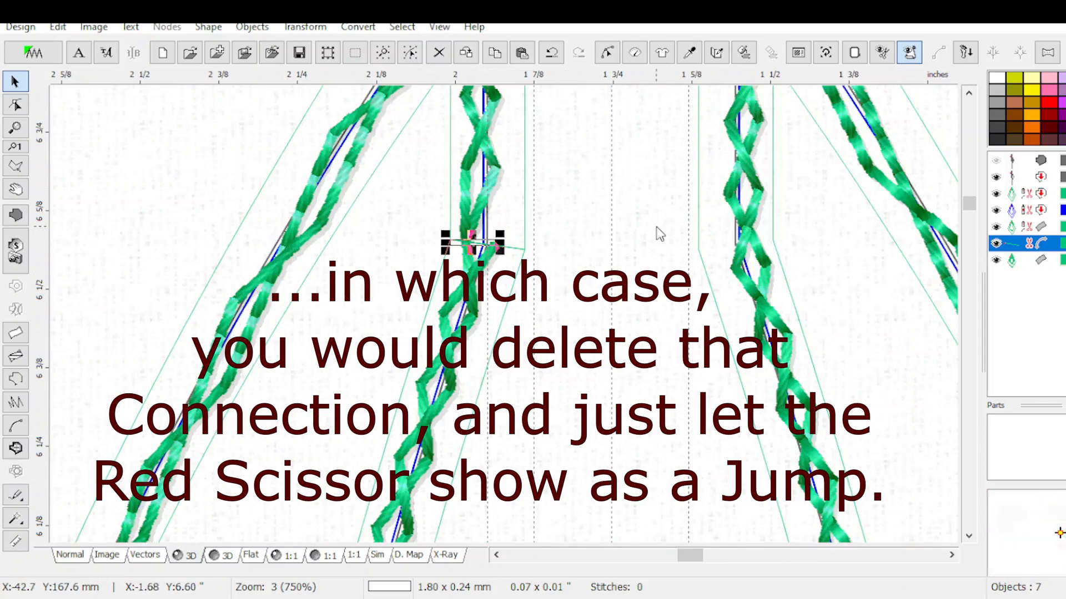
pyautogui.scroll(3, 458, 252)
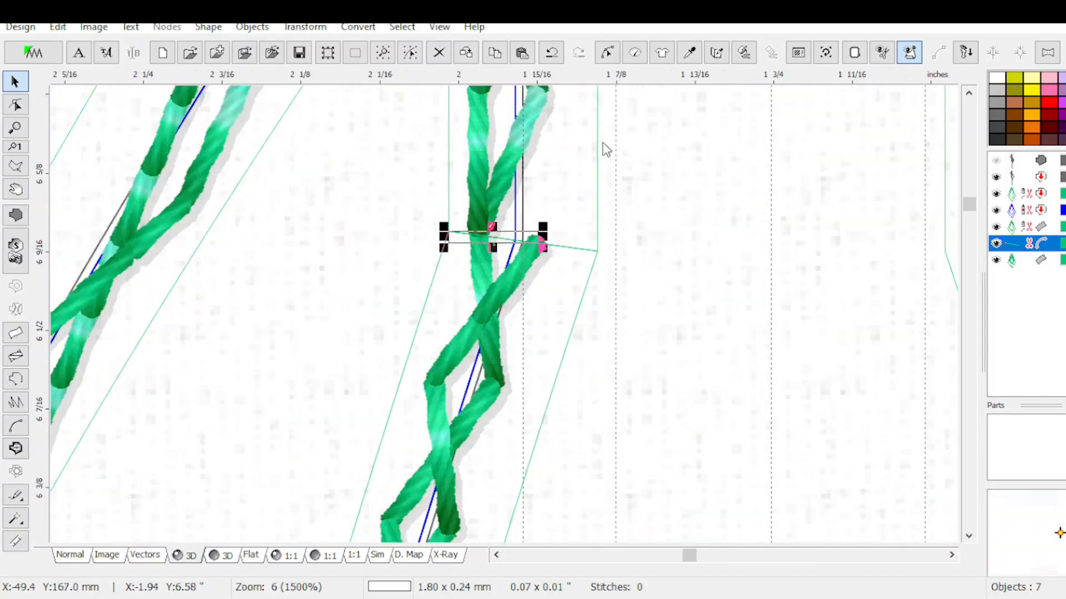
pyautogui.click(606, 53)
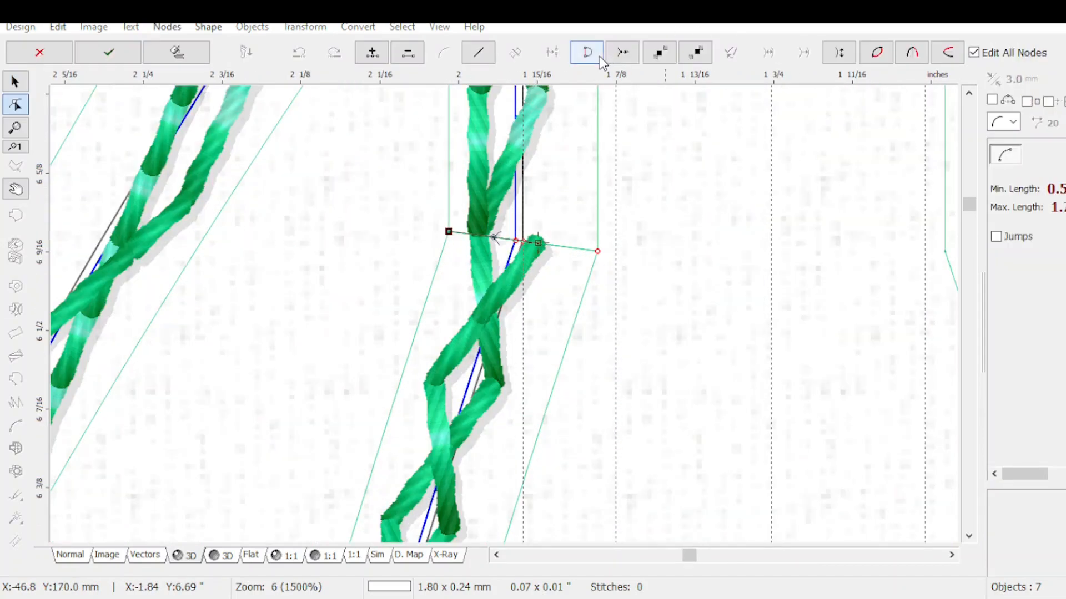
pyautogui.click(600, 55)
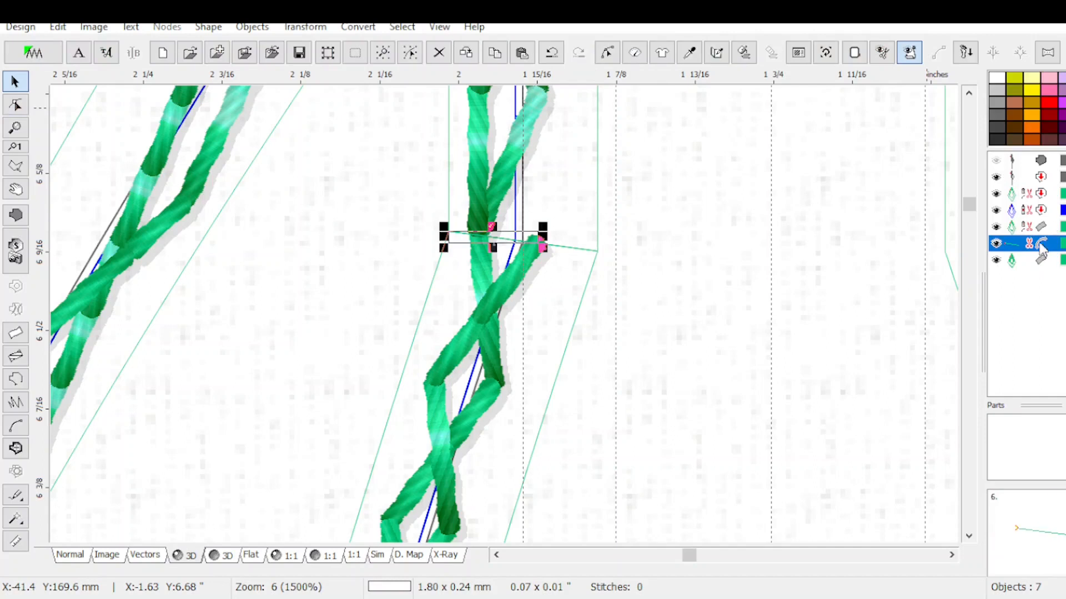
pyautogui.press('Delete')
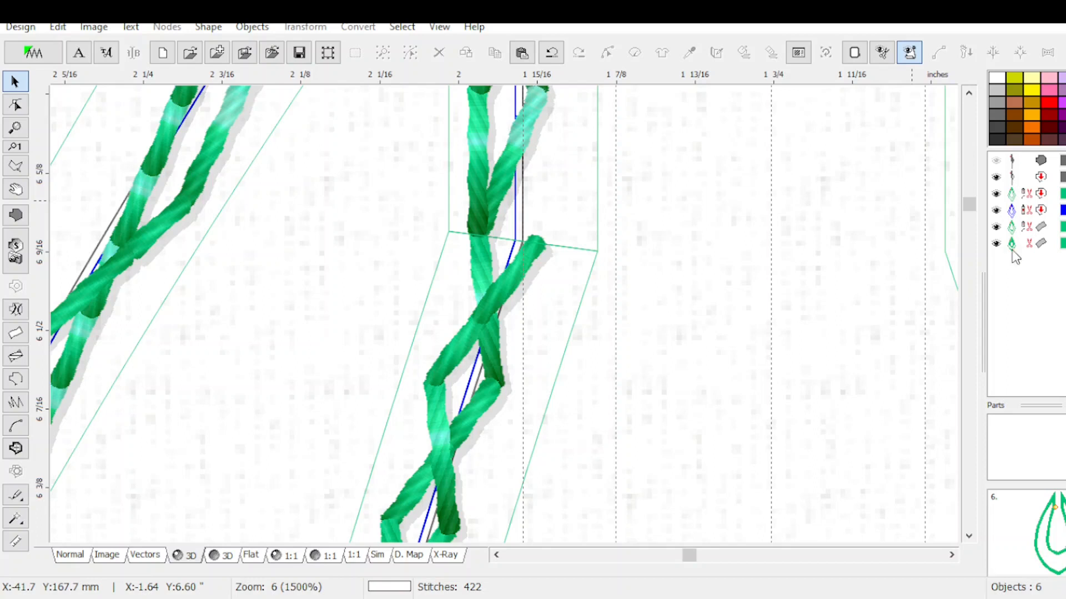
pyautogui.click(552, 54)
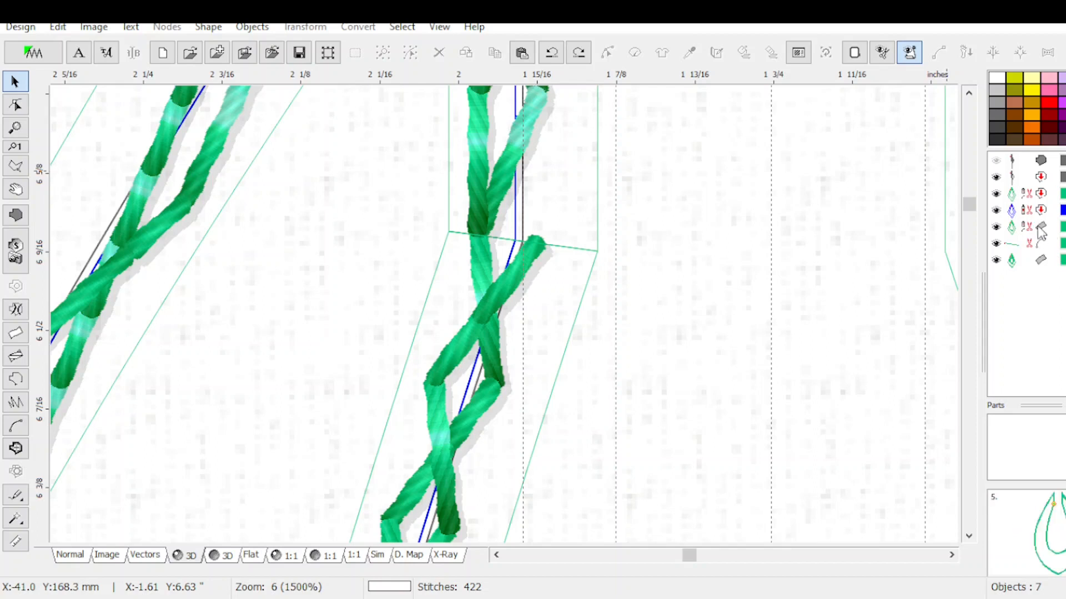
# Generate stitches for all five applique objects, from the placement layer to the border column, and view the whole teardrop in the other 3D view.
pyautogui.moveTo(1052, 200); pyautogui.dragTo(1049, 281)
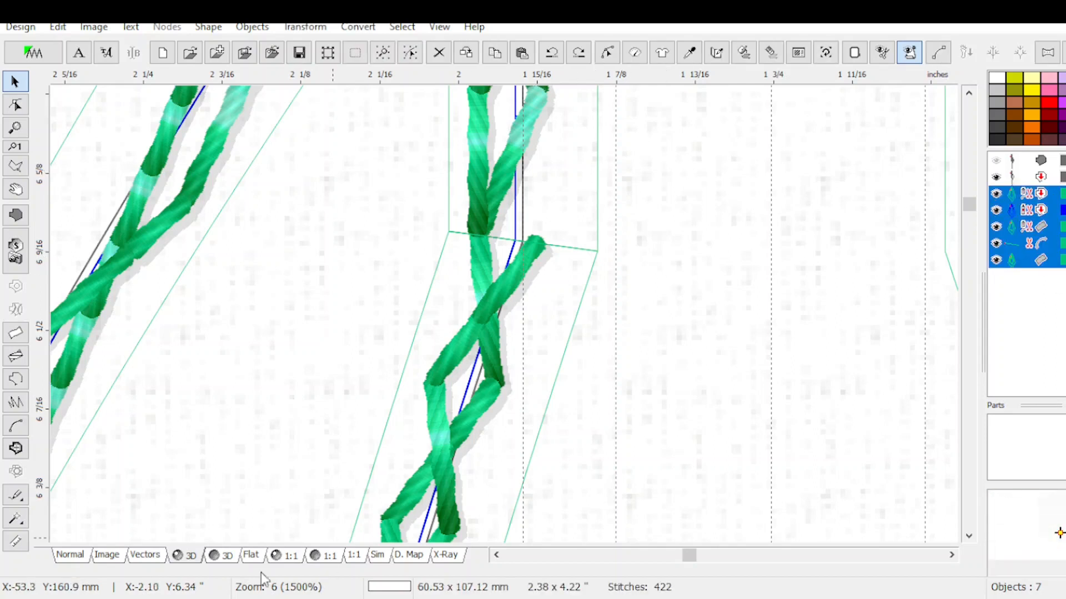
pyautogui.click(222, 560)
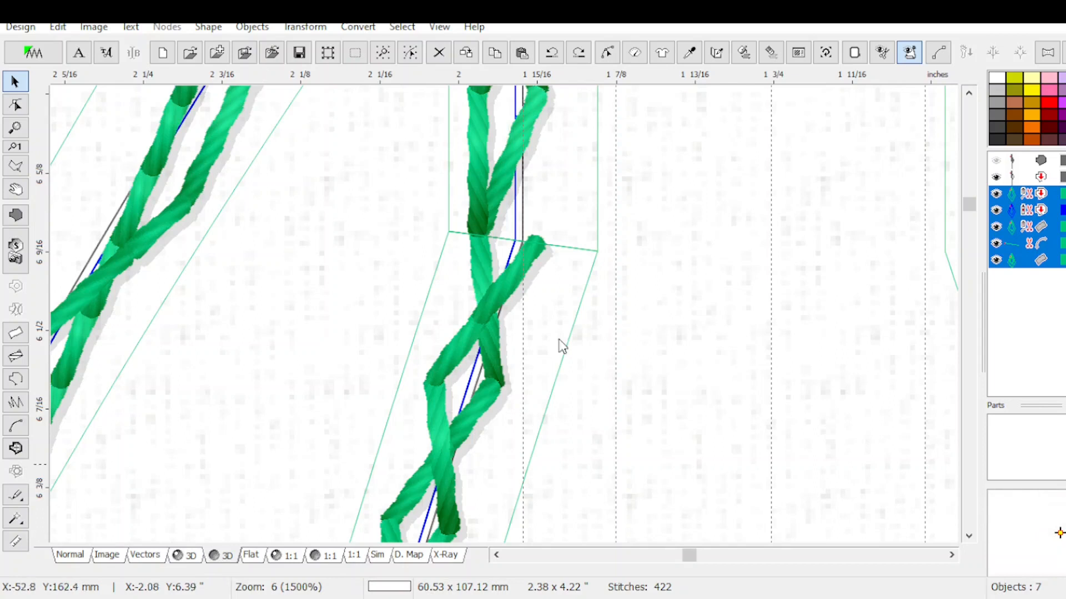
pyautogui.click(745, 54)
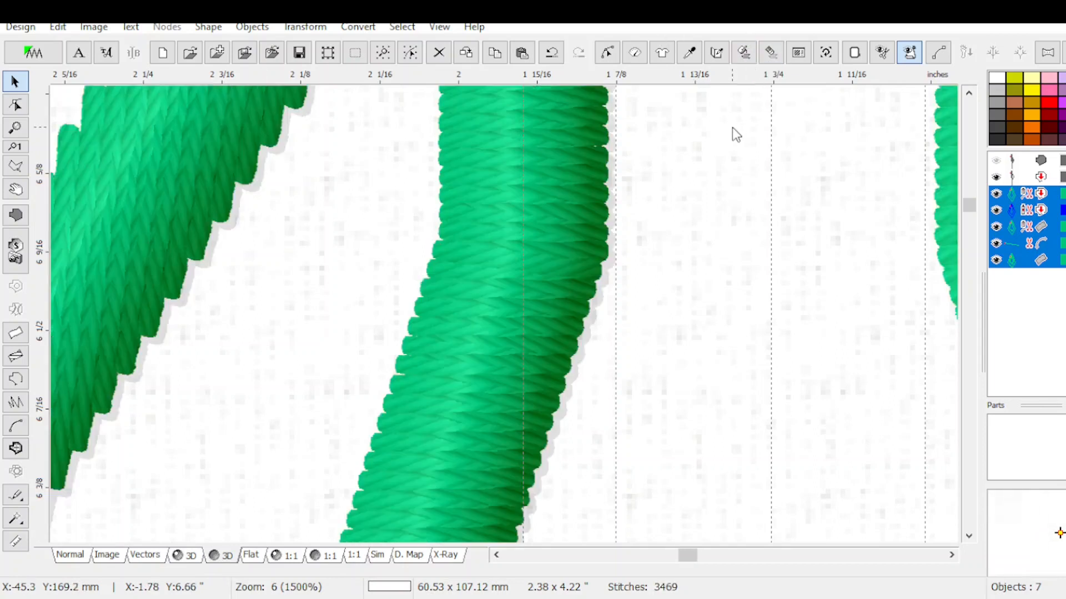
pyautogui.scroll(-5, 733, 130)
pyautogui.click(1013, 259)
pyautogui.moveTo(968, 222); pyautogui.dragTo(960, 242)
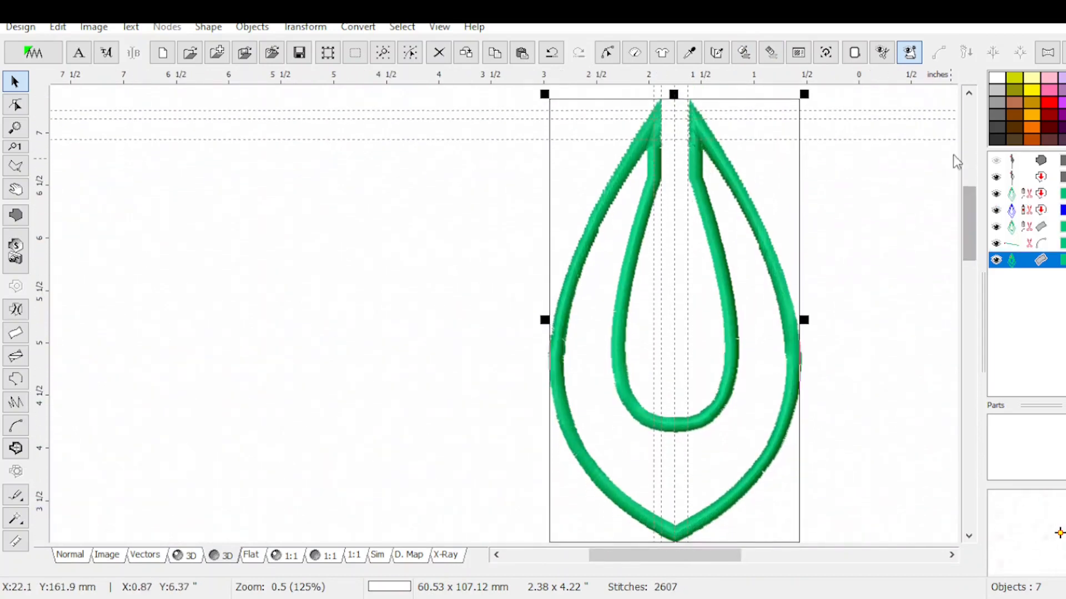
# Hide the two original grey objects at the start of the sewing order.
pyautogui.click(1033, 178)
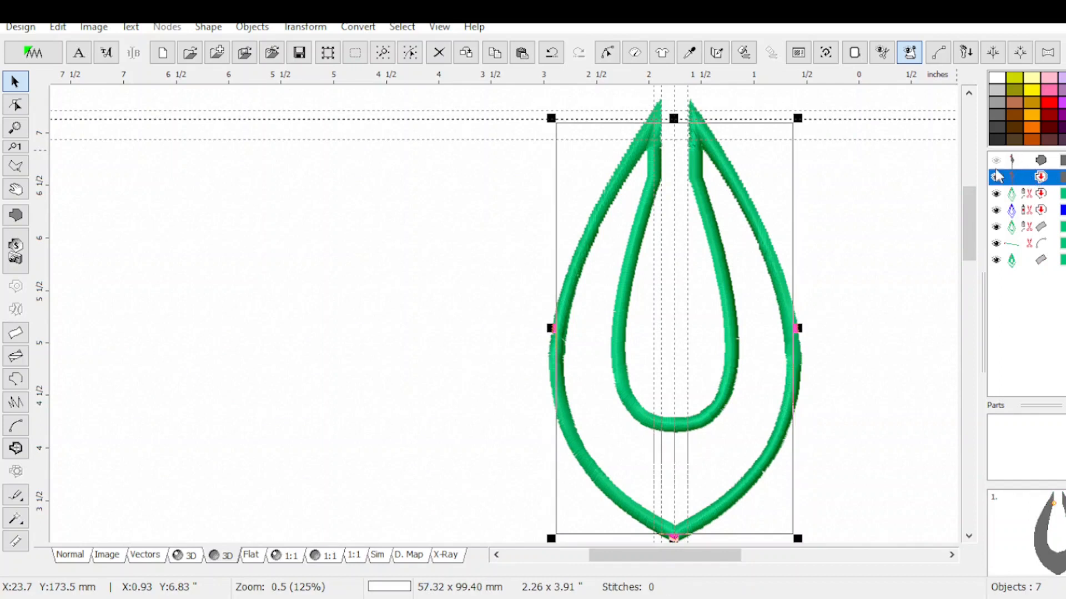
pyautogui.keyDown('shift'); pyautogui.click(1031, 161); pyautogui.keyUp('shift')
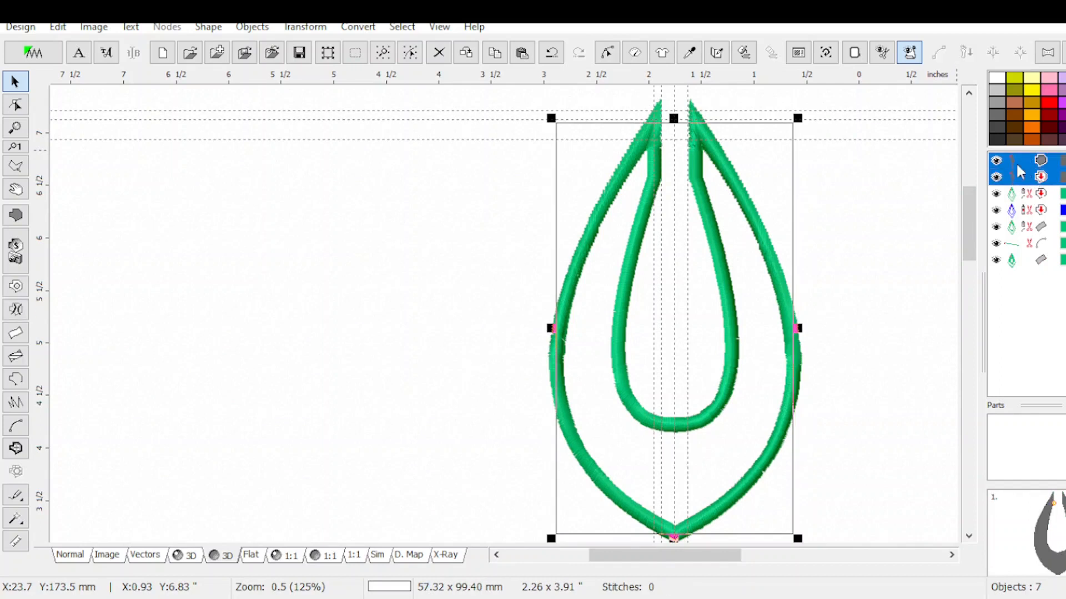
pyautogui.click(997, 161)
pyautogui.click(997, 177)
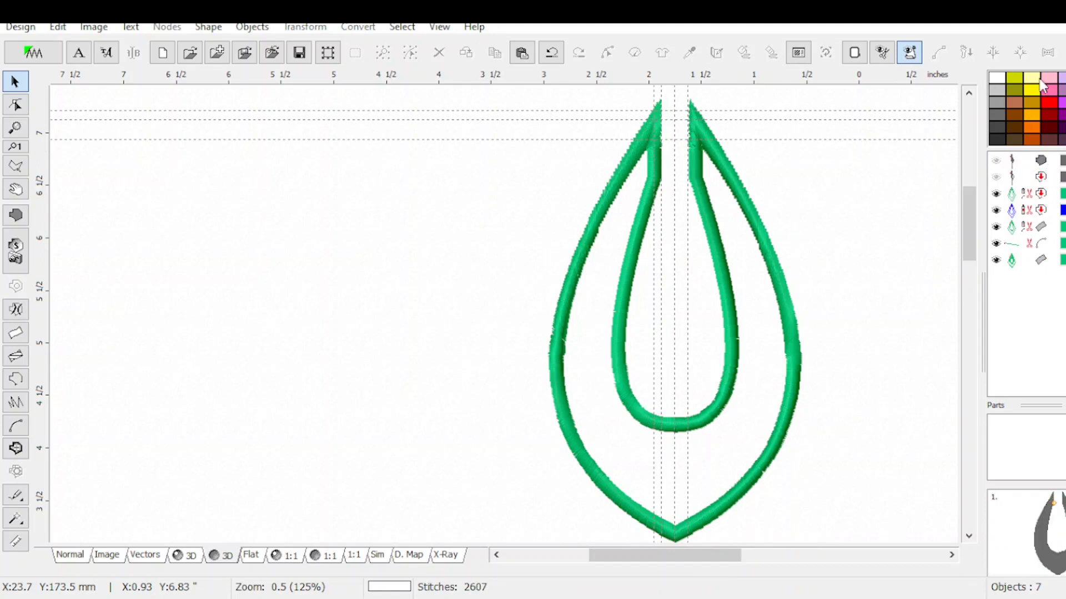
# Recolour both hidden grey objects bright yellow and save the design.
pyautogui.moveTo(1061, 154); pyautogui.dragTo(1062, 159)
pyautogui.moveTo(1030, 89); pyautogui.dragTo(1064, 176)
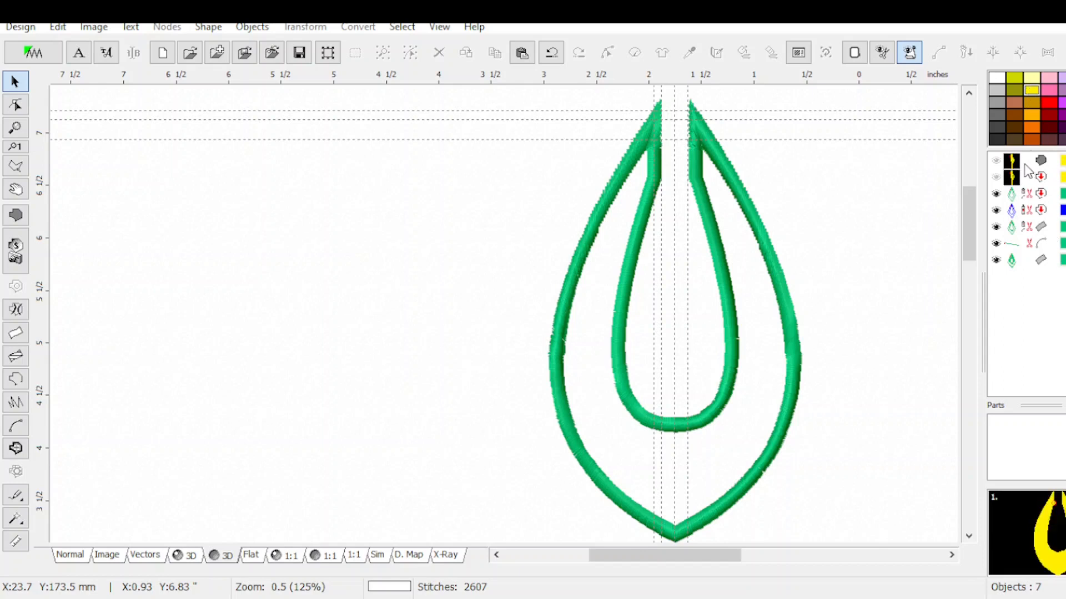
pyautogui.click(295, 54)
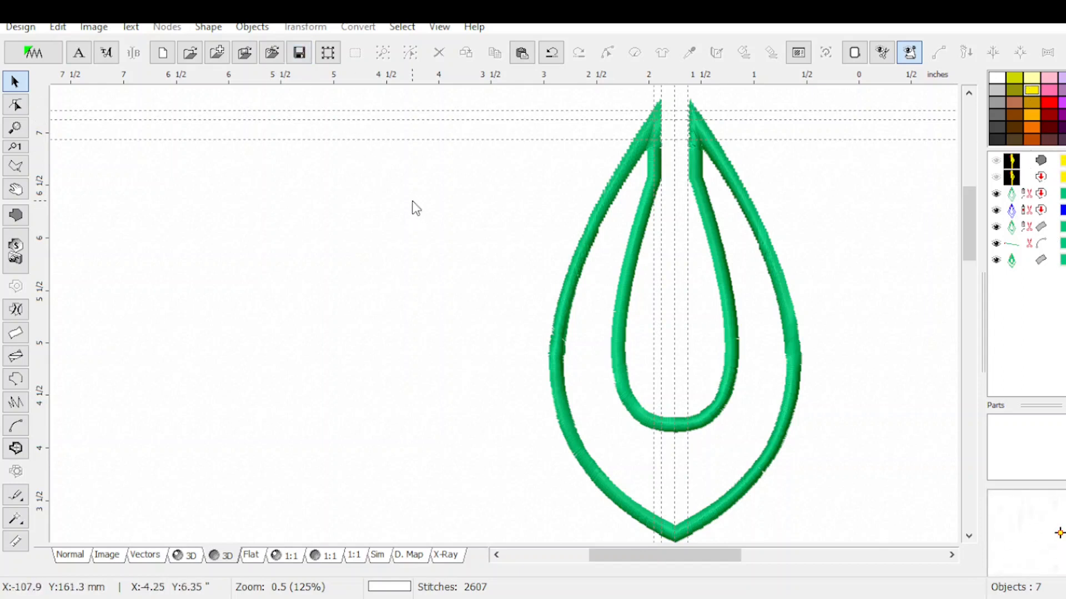